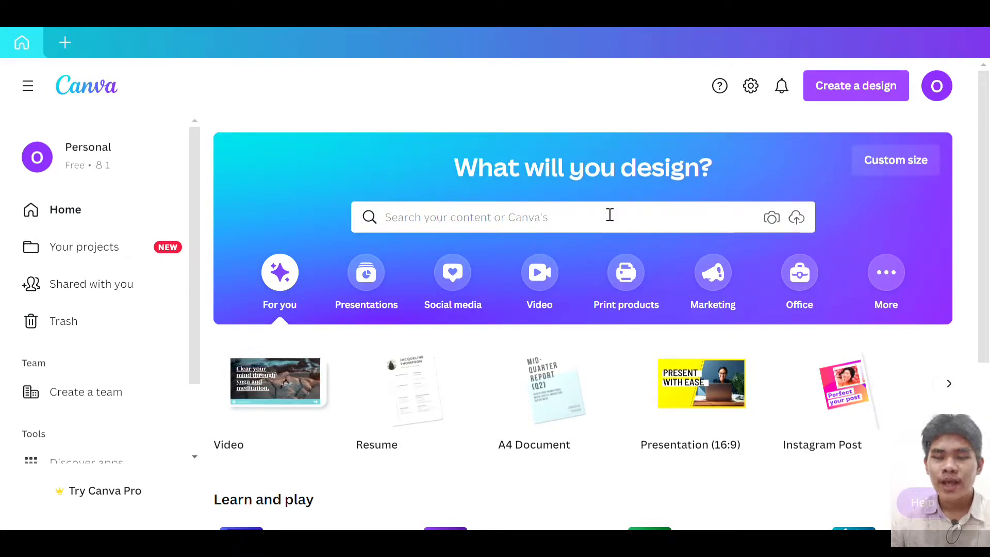
Step: Create a blank A4 resume design from the home page's design types
scroll(610, 214, "down", 2)
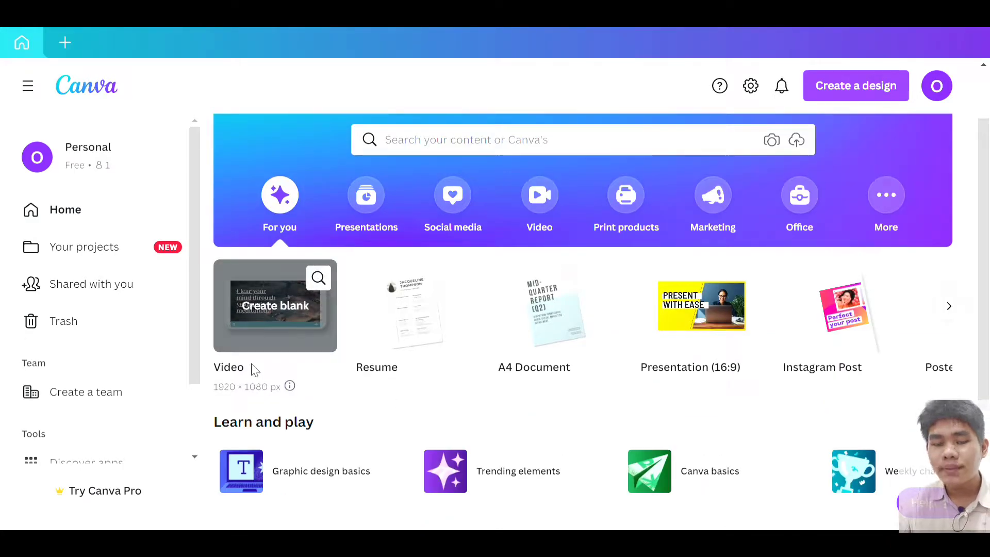
left_click(952, 310)
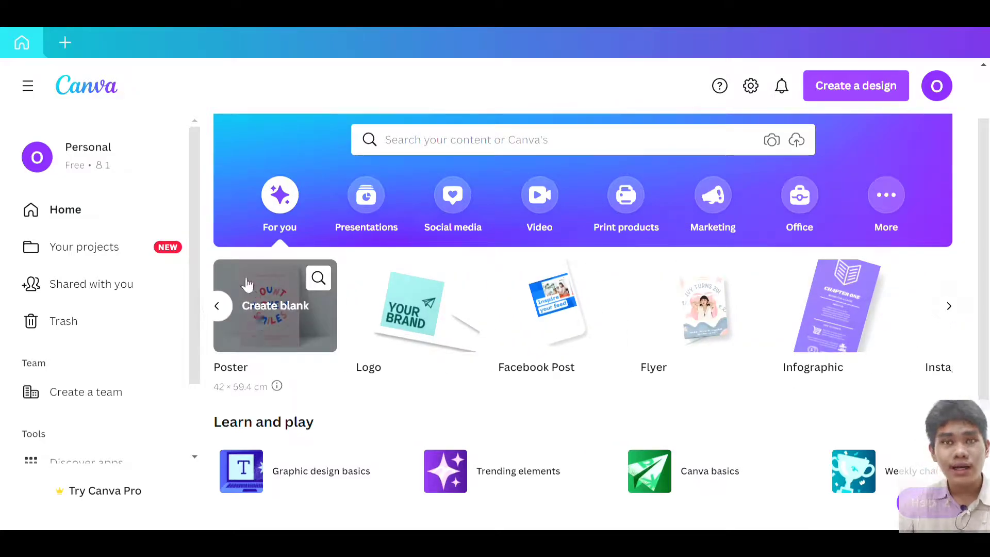
left_click(216, 305)
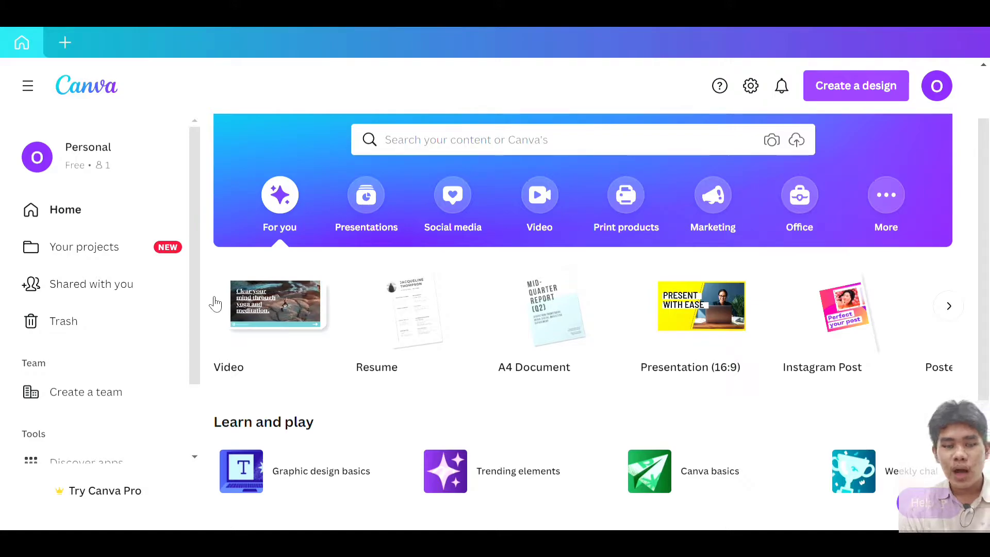
mouse_move(417, 305)
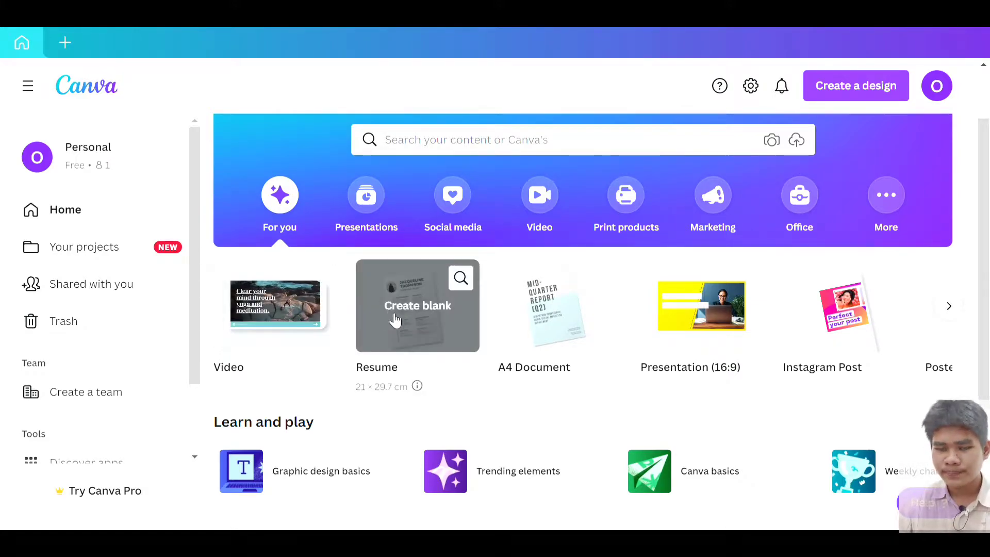
left_click(390, 319)
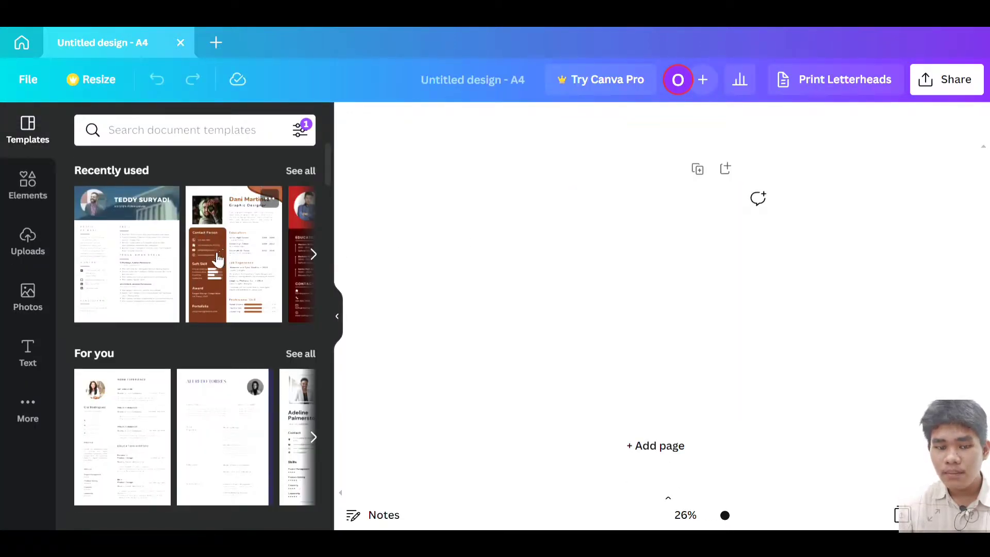
Step: Browse the resume templates and apply the purple GRAFIS DESAINER graphic design template
scroll(213, 258, "down", 2)
left_click(315, 360)
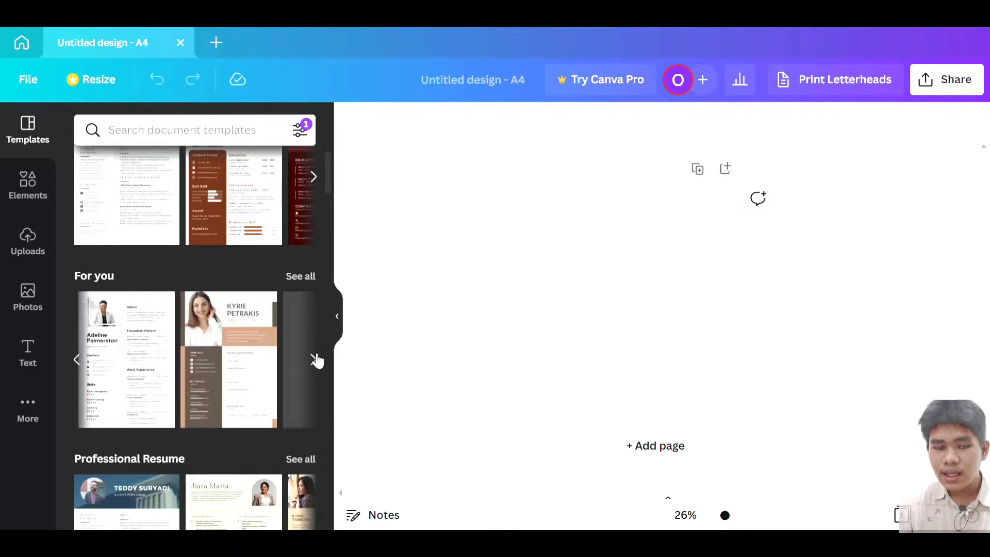
scroll(309, 335, "down", 5)
left_click(310, 319)
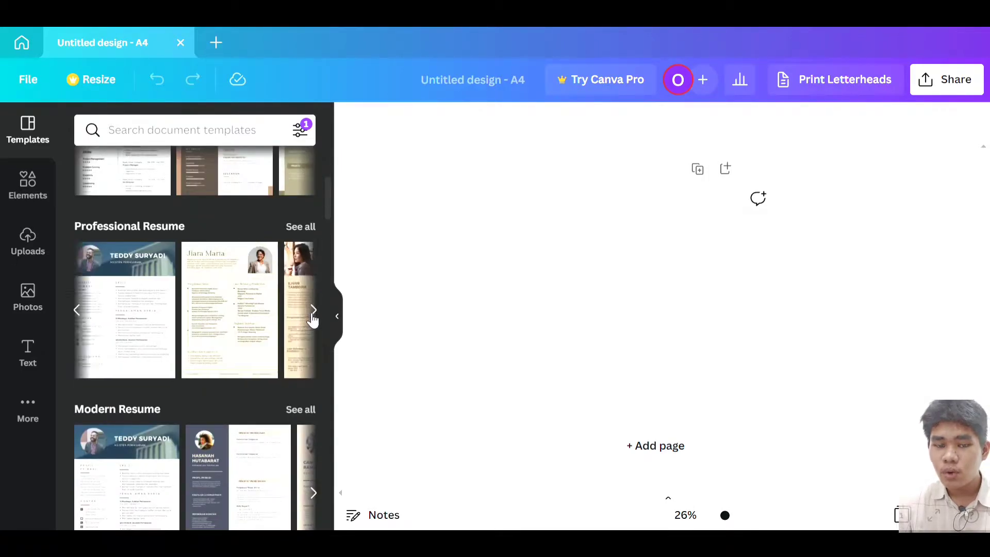
scroll(288, 325, "down", 3)
scroll(269, 330, "down", 2)
scroll(263, 333, "down", 5)
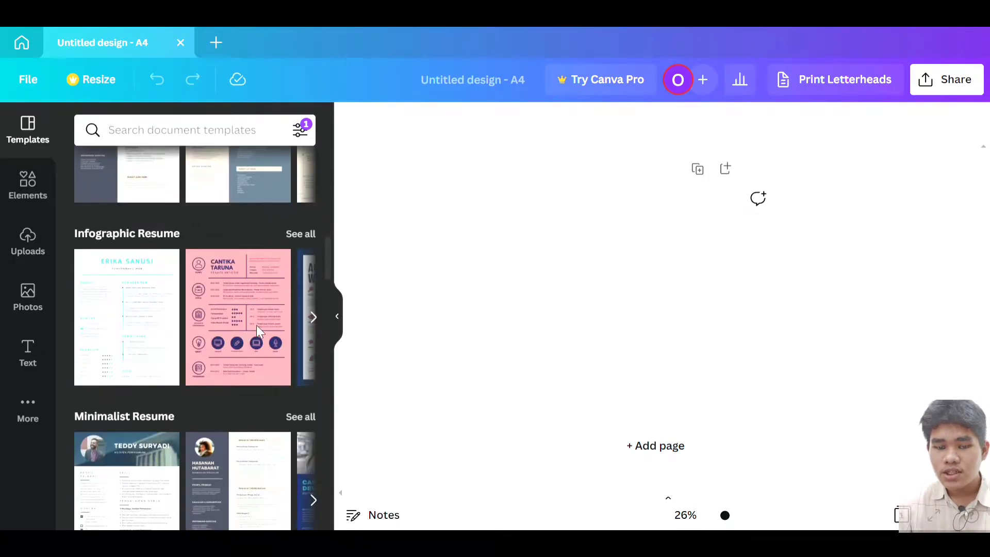
scroll(263, 333, "down", 5)
scroll(263, 333, "down", 5)
scroll(262, 331, "down", 3)
scroll(261, 332, "down", 5)
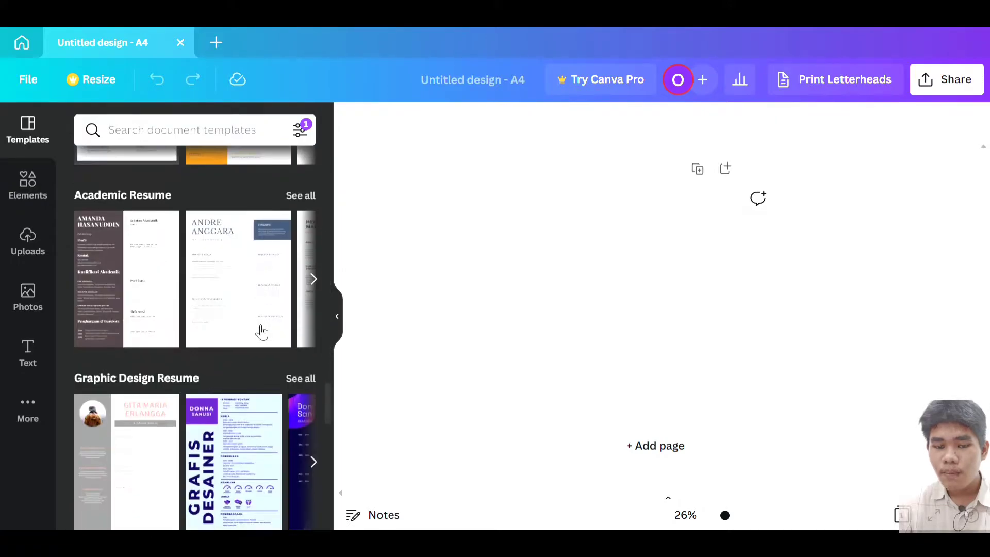
scroll(261, 330, "down", 5)
scroll(260, 329, "down", 5)
scroll(259, 324, "down", 5)
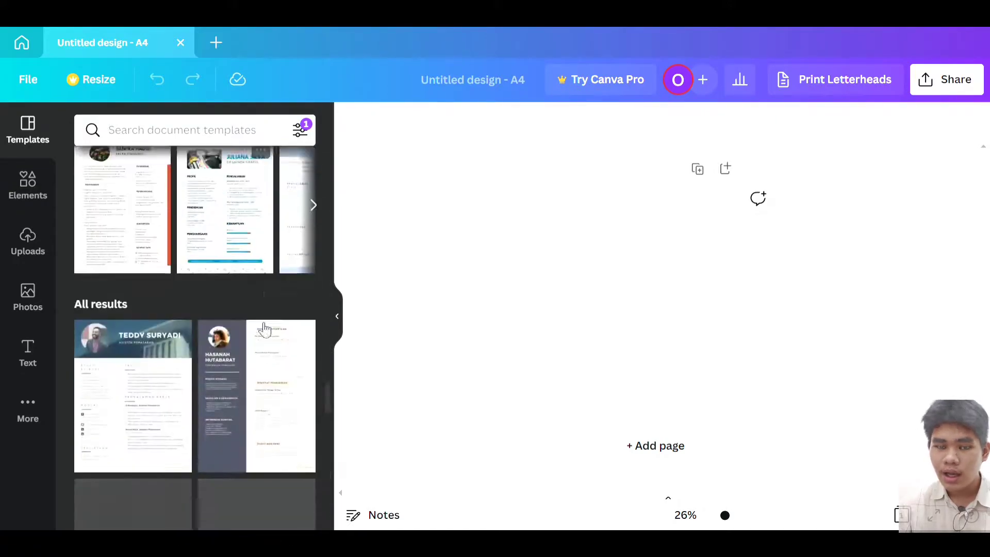
scroll(258, 325, "down", 5)
scroll(257, 325, "down", 5)
scroll(256, 326, "down", 1)
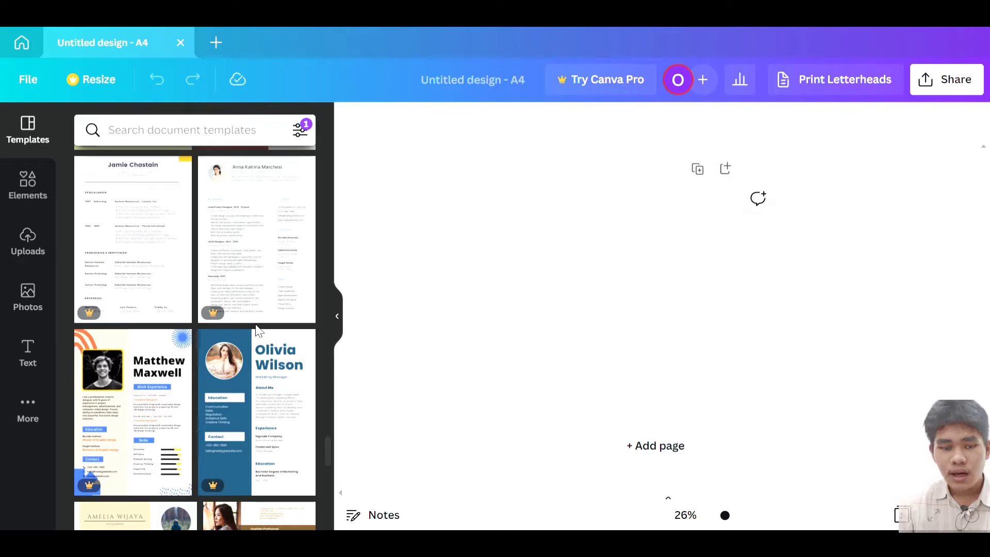
scroll(258, 325, "up", 3)
scroll(257, 325, "up", 5)
scroll(254, 328, "up", 5)
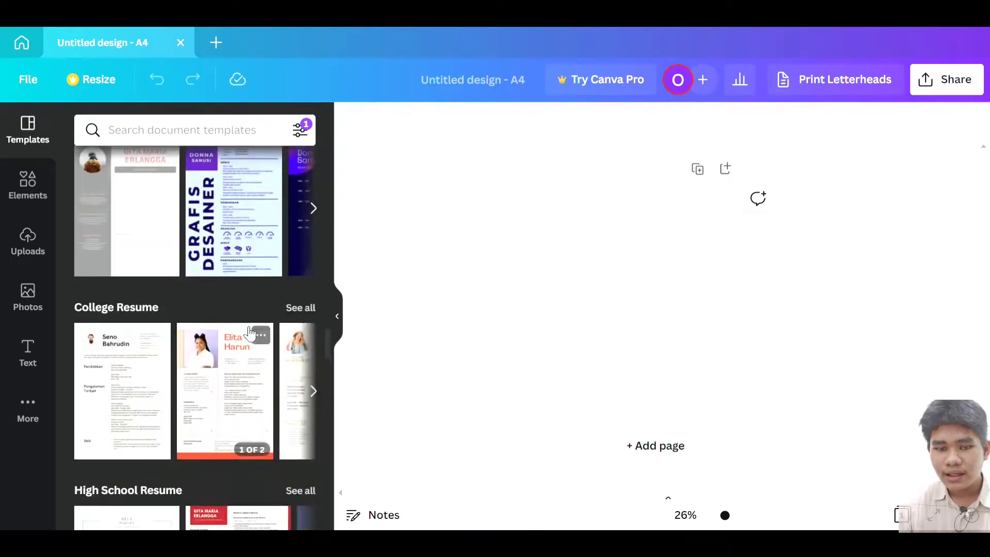
scroll(253, 328, "up", 3)
scroll(208, 312, "up", 2)
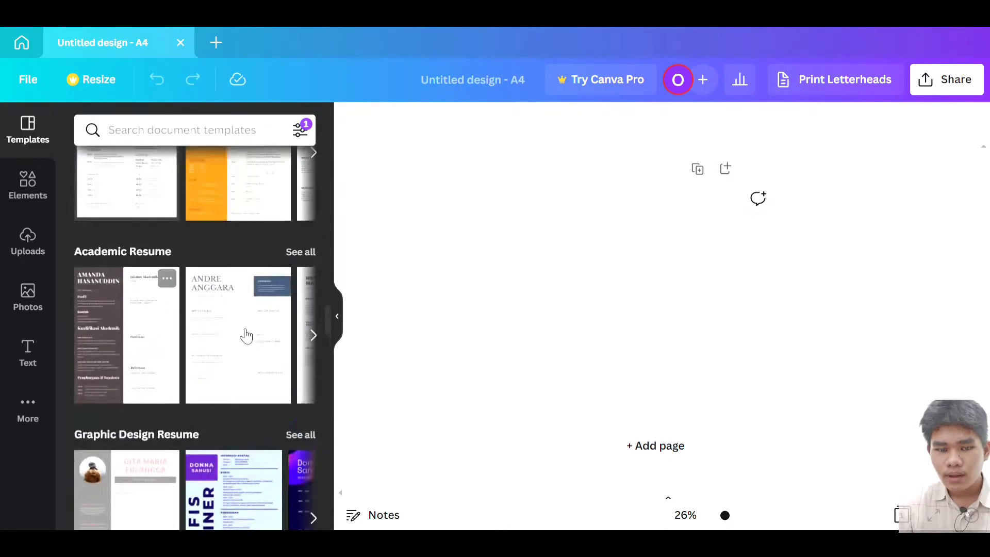
scroll(242, 330, "down", 4)
left_click(235, 289)
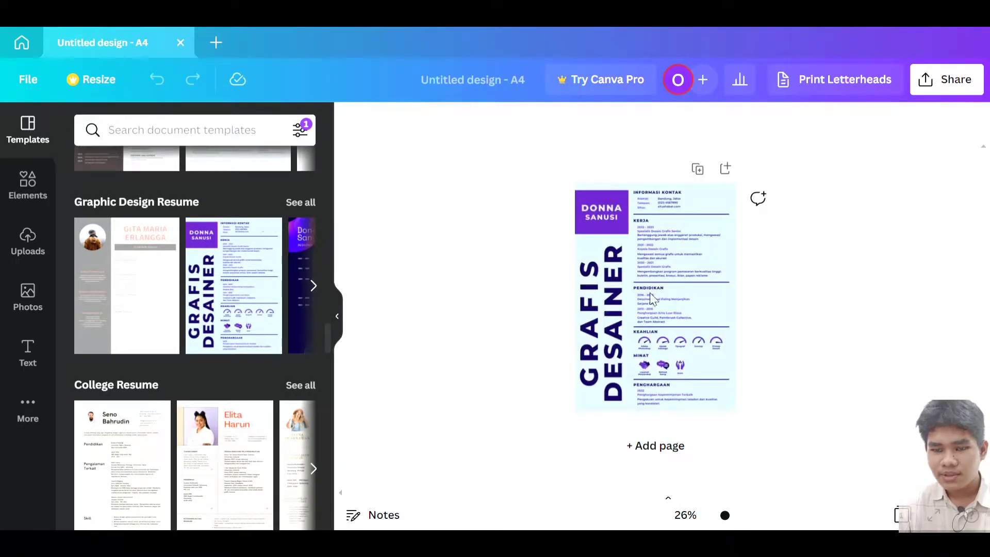
Step: Zoom in on the name heading, retype the first name and select the surname for replacement
left_click(339, 314)
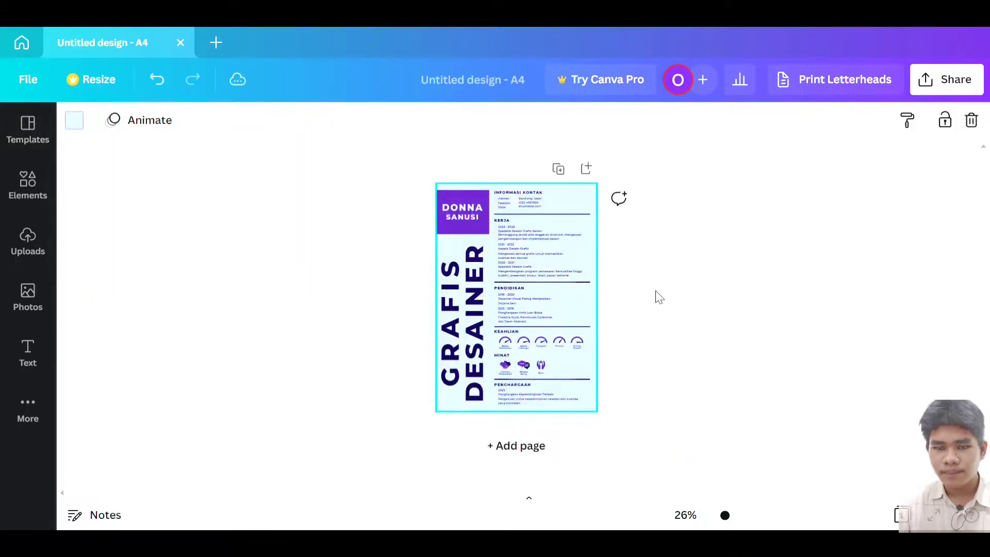
mouse_move(725, 516)
left_mouse_down()
mouse_move(735, 516)
mouse_move(727, 516)
left_mouse_up()
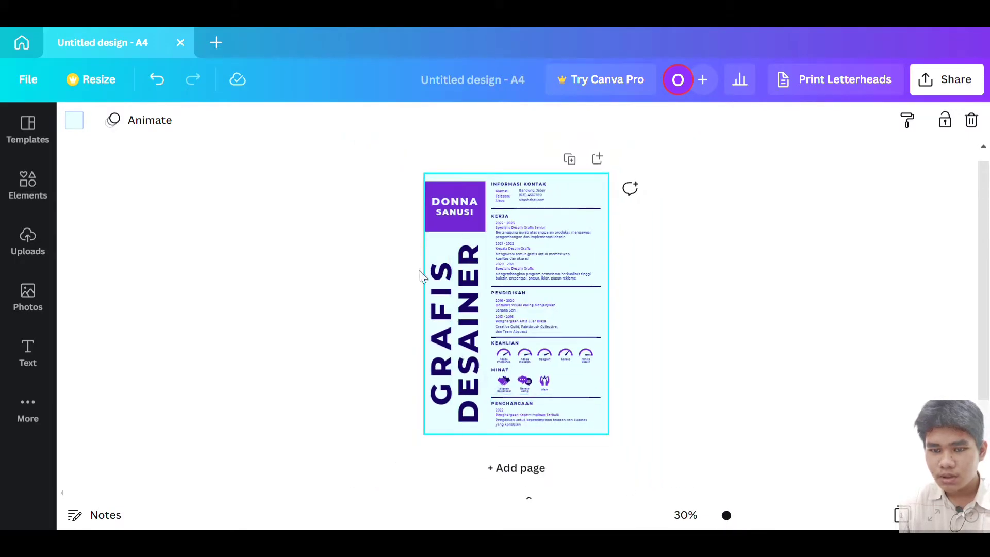
left_click(462, 206)
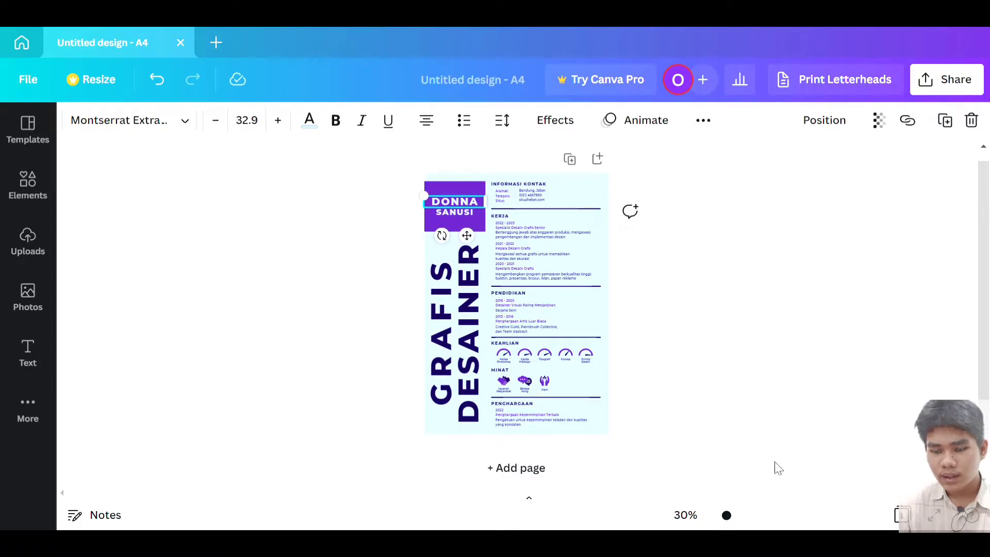
left_click_drag(727, 515, 738, 515)
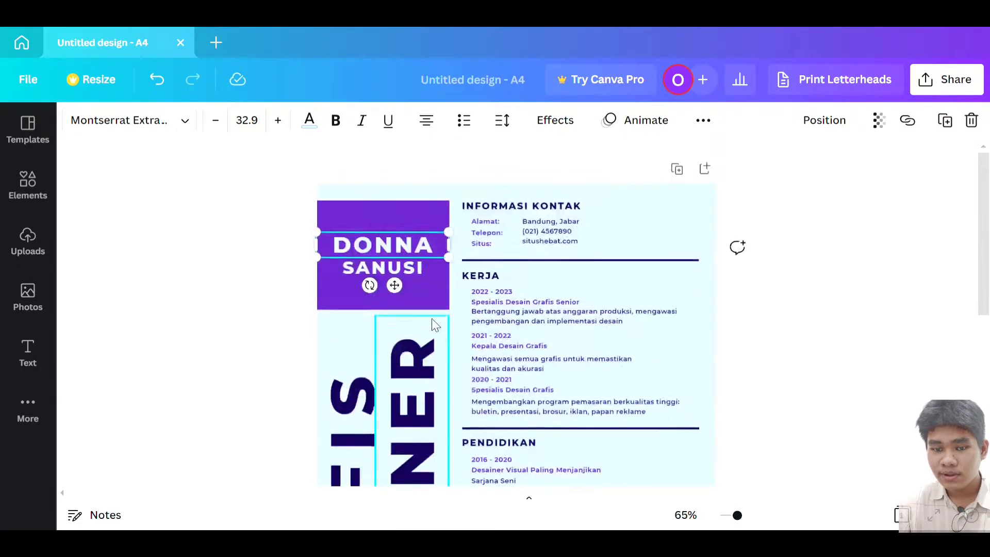
double_click(388, 253)
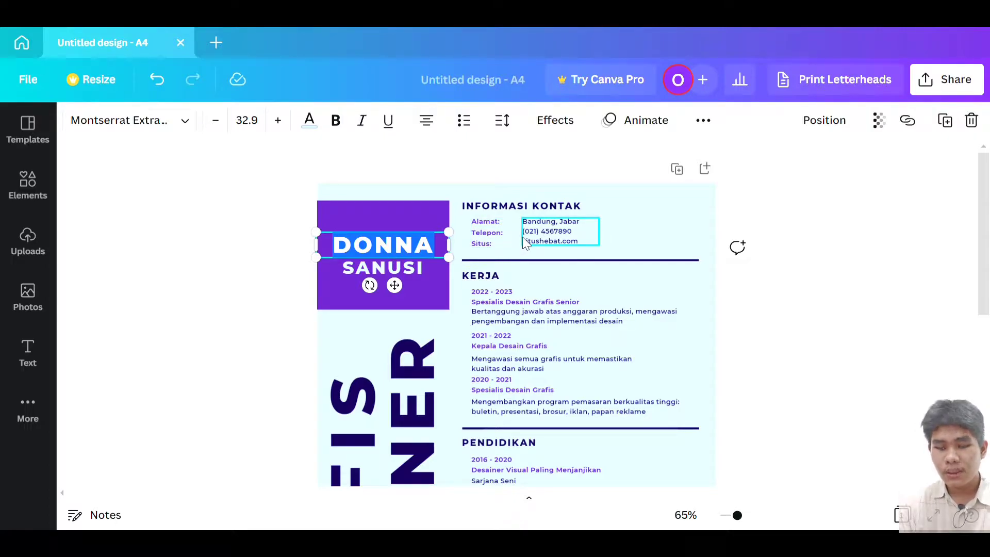
type("OLIVE")
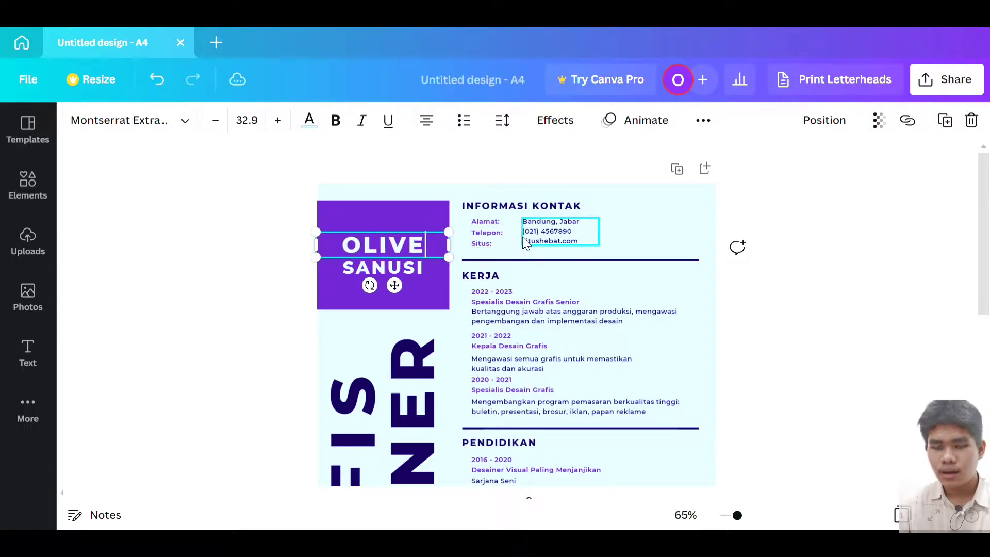
type("R")
left_click(404, 269)
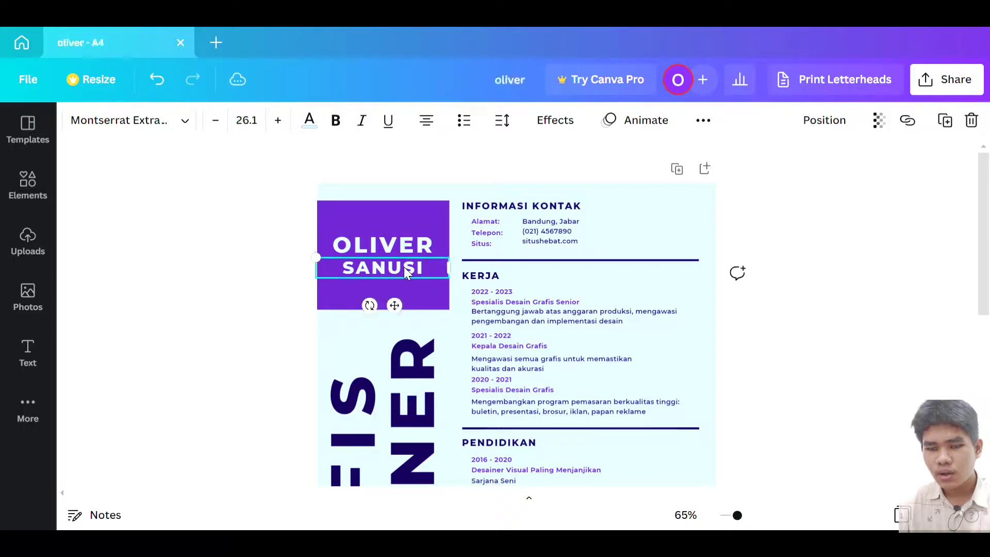
double_click(404, 267)
Step: Finish the new surname and change the vertical title to CONTENT CREATOR
type("HOTL")
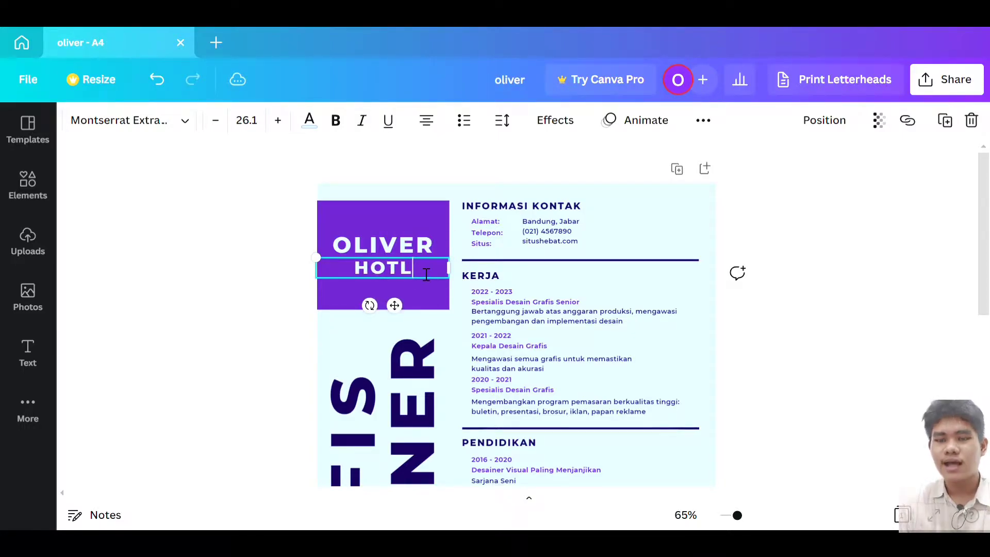
type("AS")
scroll(428, 372, "down", 3)
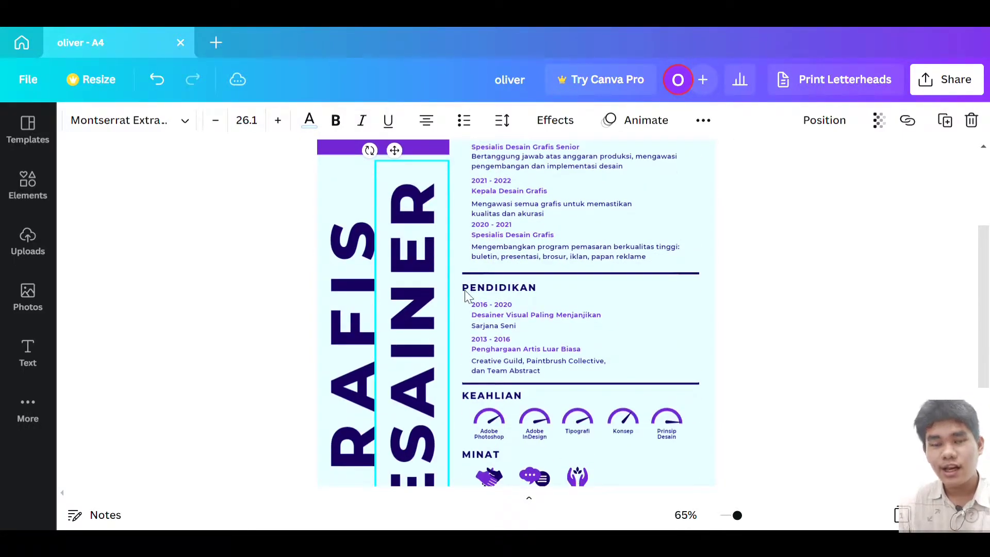
scroll(459, 278, "down", 1)
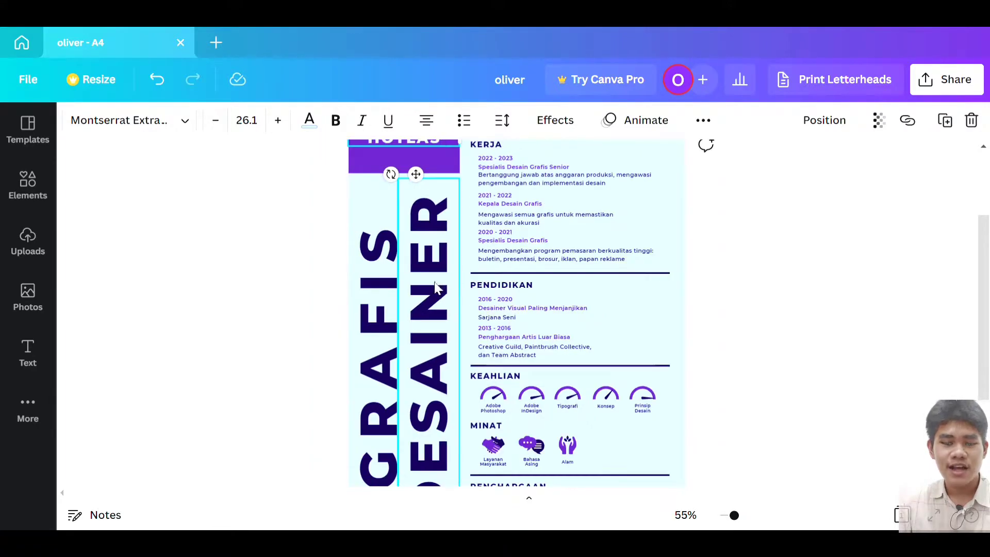
scroll(382, 315, "down", 1)
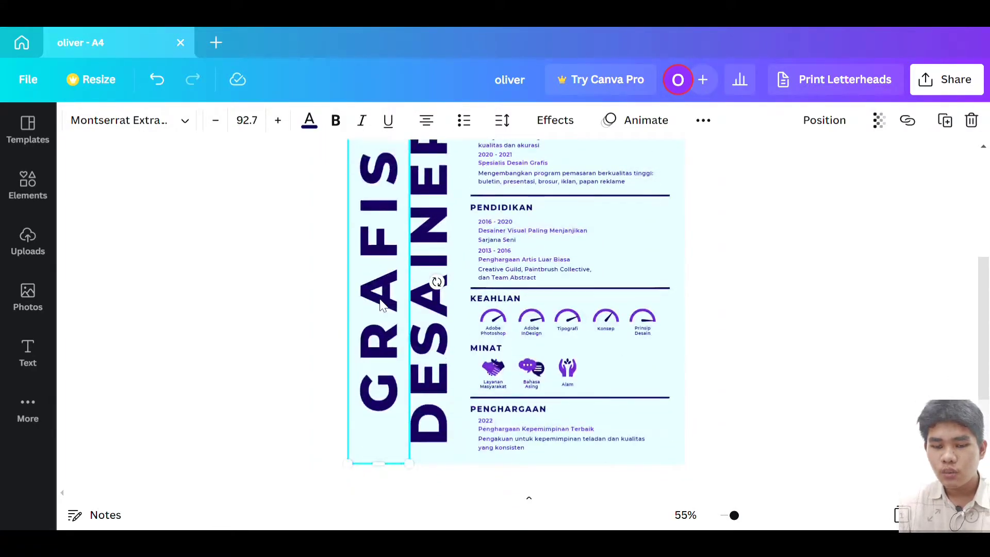
double_click(388, 308)
type("CONT")
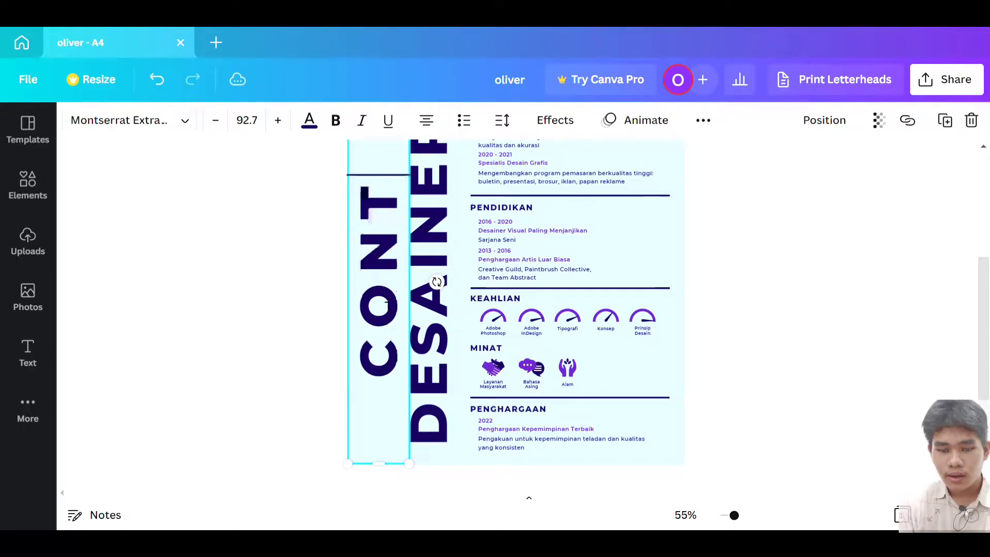
type("ENT")
left_click(437, 279)
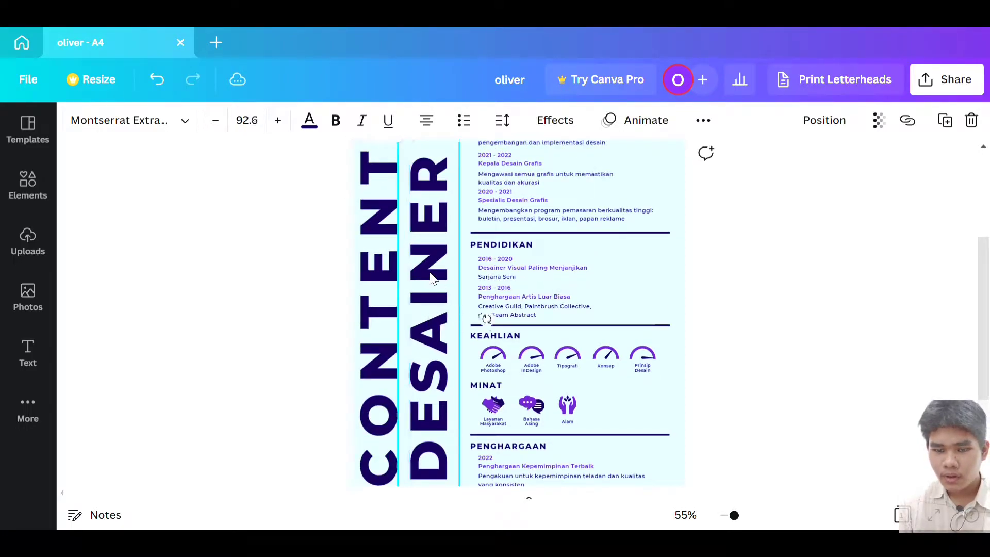
double_click(437, 279)
type("CREATO")
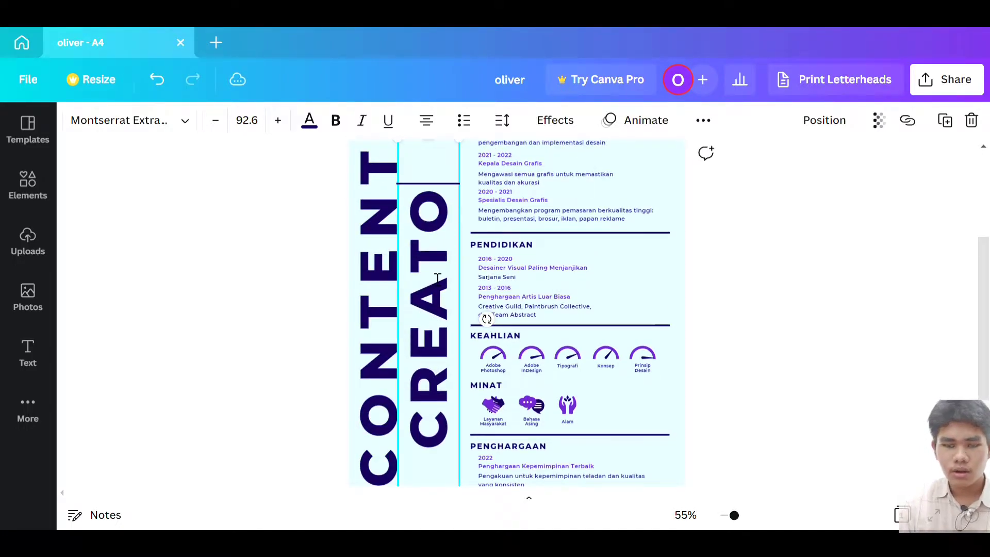
type("R")
key("ctrl+minus")
scroll(664, 257, "up", 2)
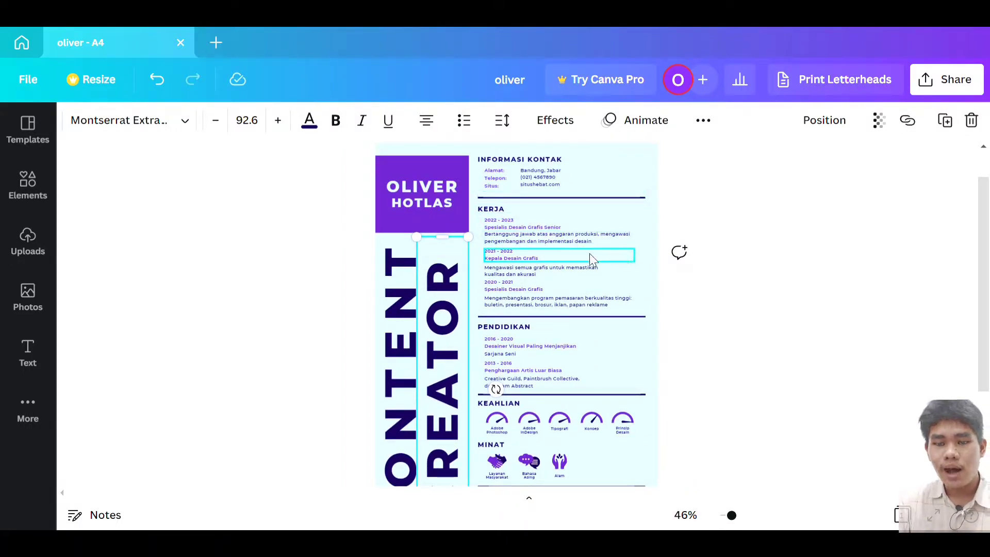
Step: Change the contact address to Jakarta and enter a new phone number and personal website
scroll(593, 258, "up", 5)
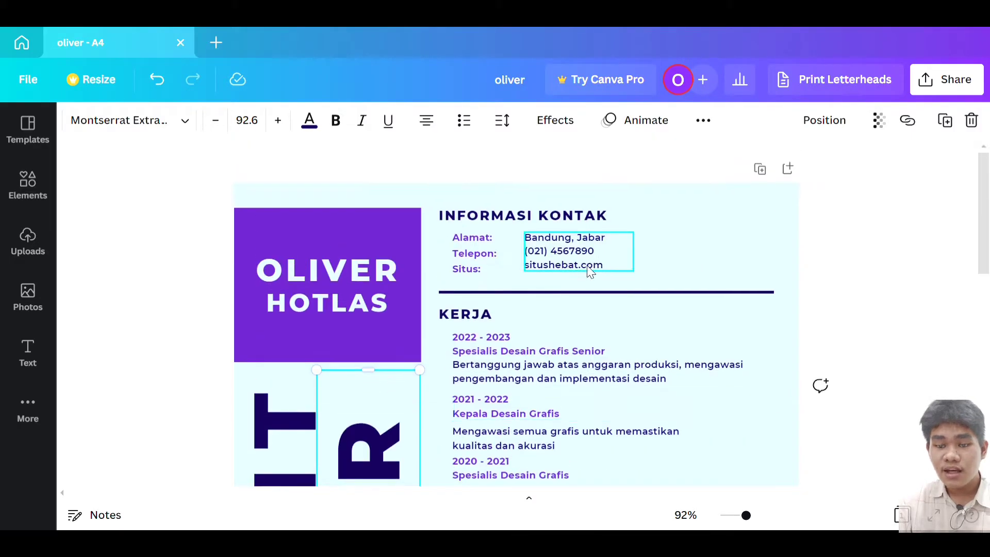
double_click(576, 240)
left_click(608, 243)
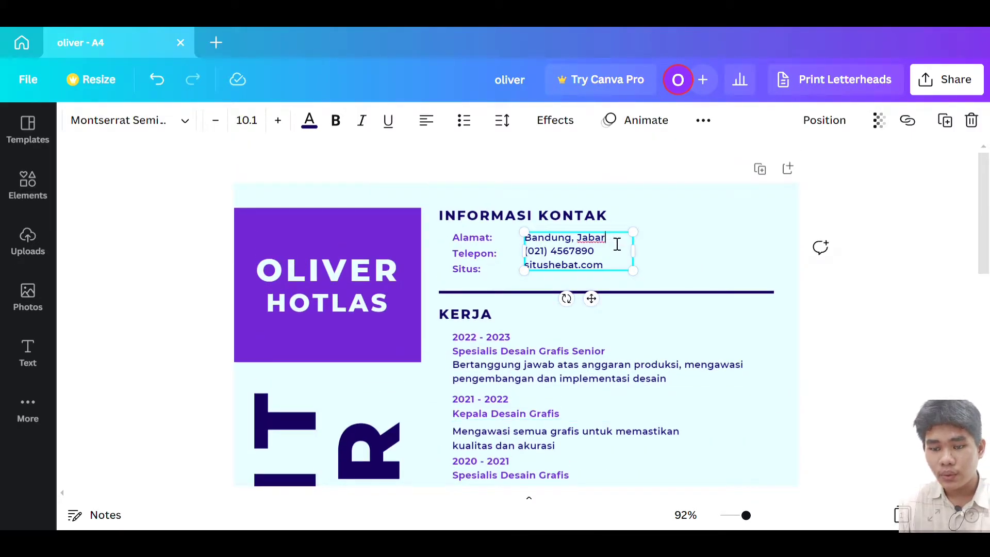
left_click_drag(618, 244, 548, 240)
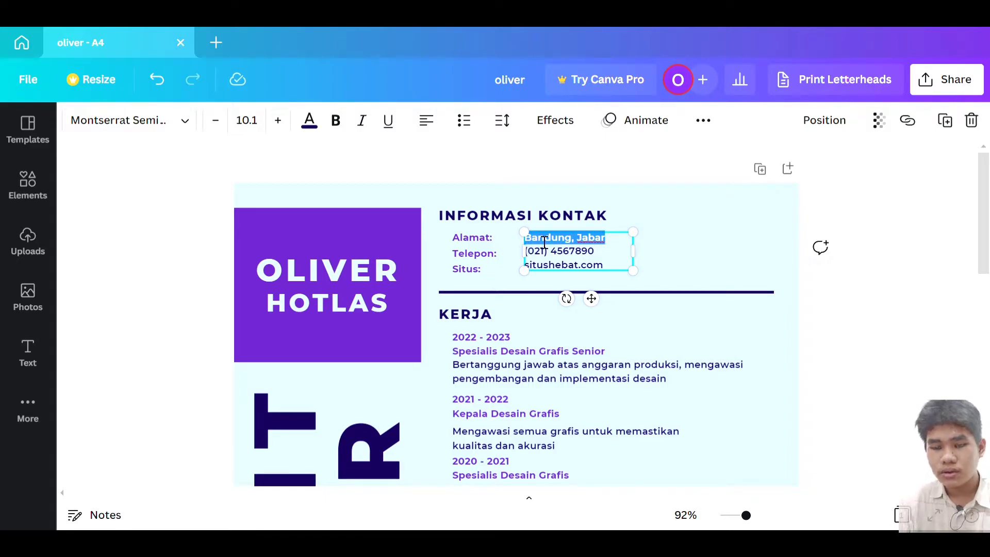
type("Jakarta")
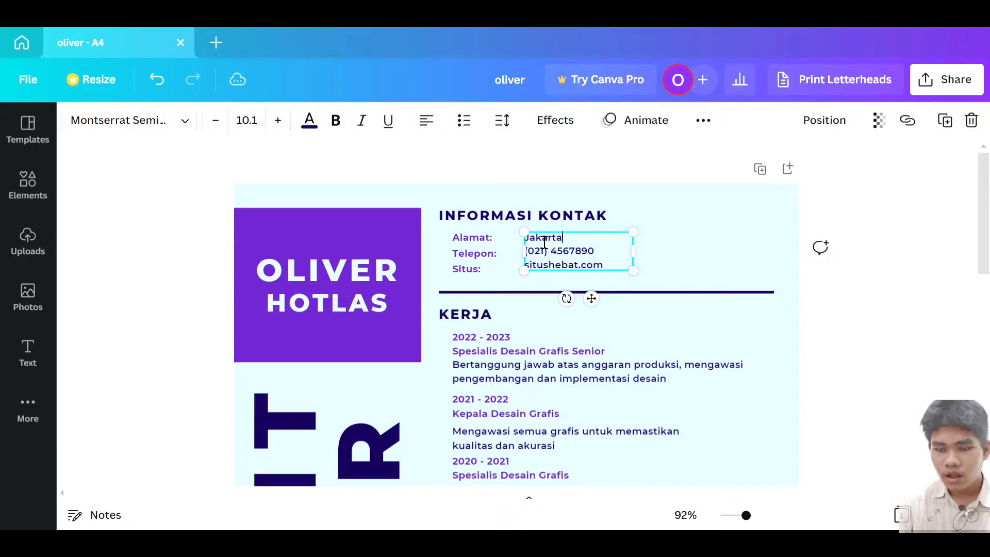
left_click_drag(609, 259, 536, 261)
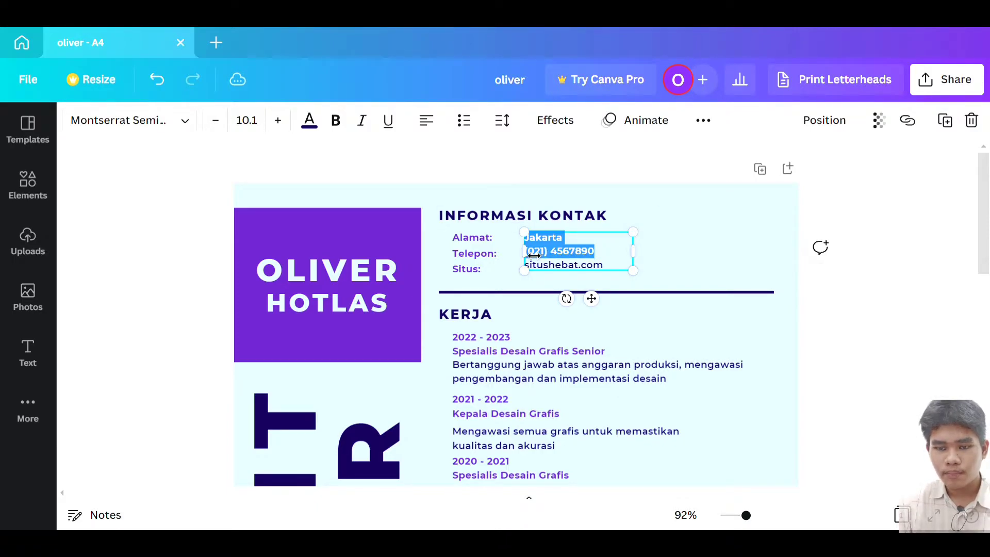
type("08")
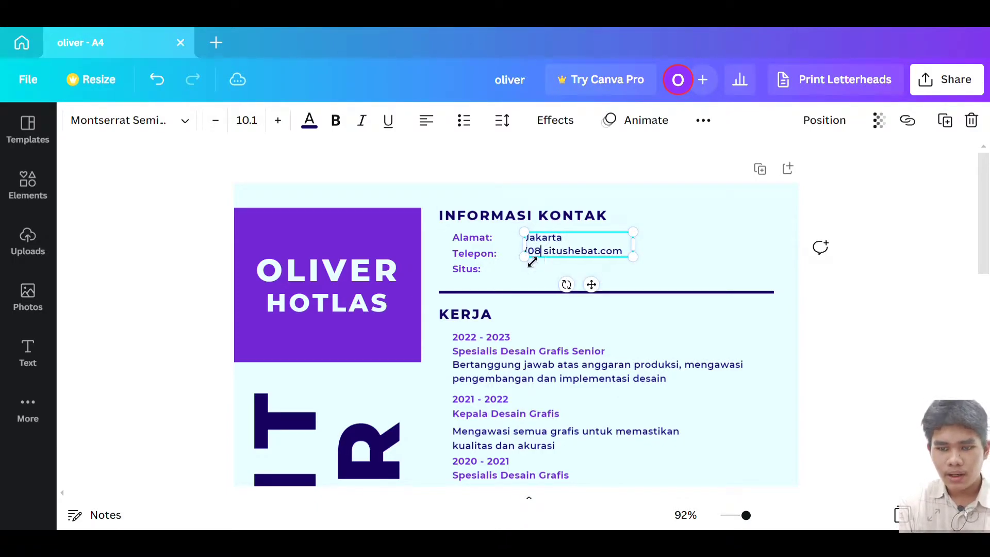
type("8112233")
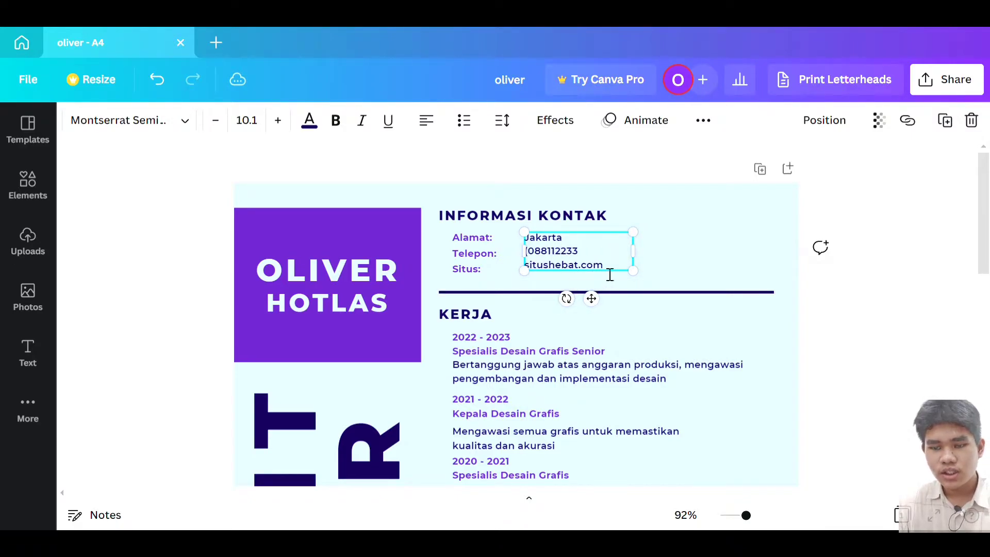
mouse_move(611, 275)
left_mouse_down()
mouse_move(536, 266)
mouse_move(532, 276)
left_mouse_up()
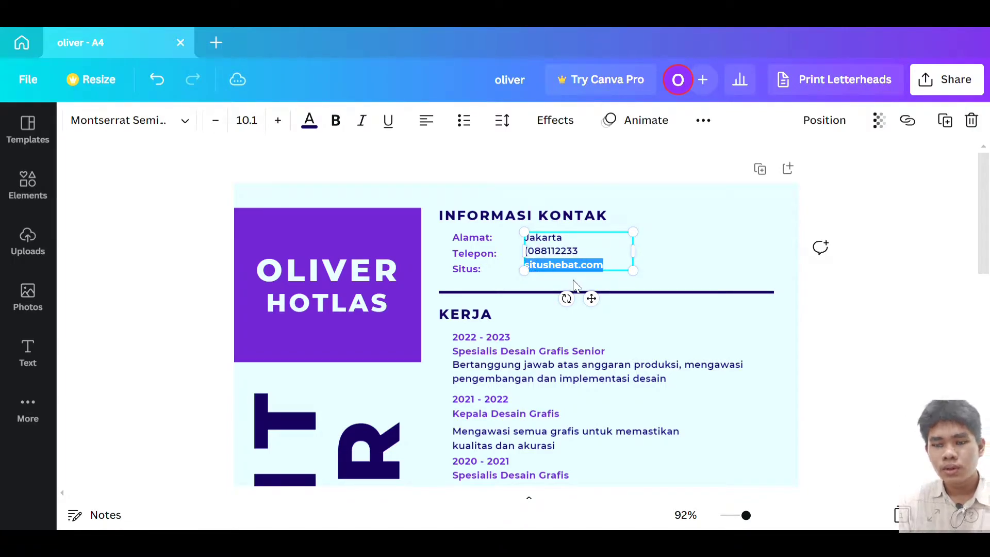
key("BackSpace")
key("BackSpace")
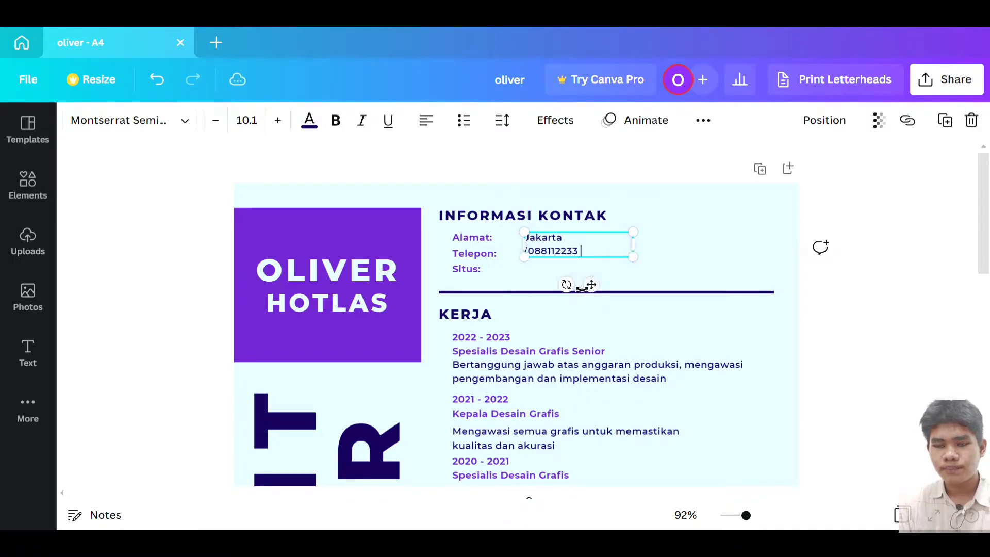
key("Return")
type("oliverhotlas.com")
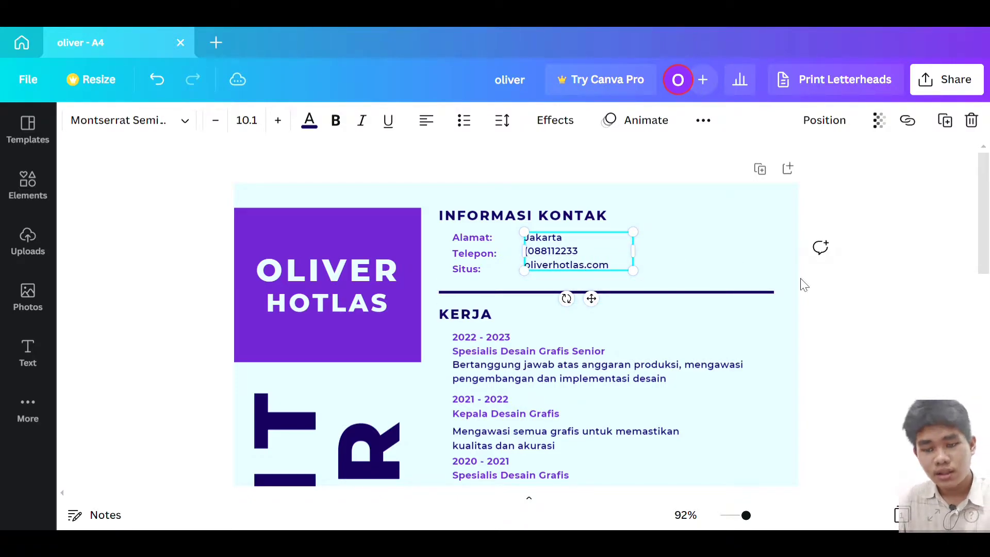
left_click(712, 292)
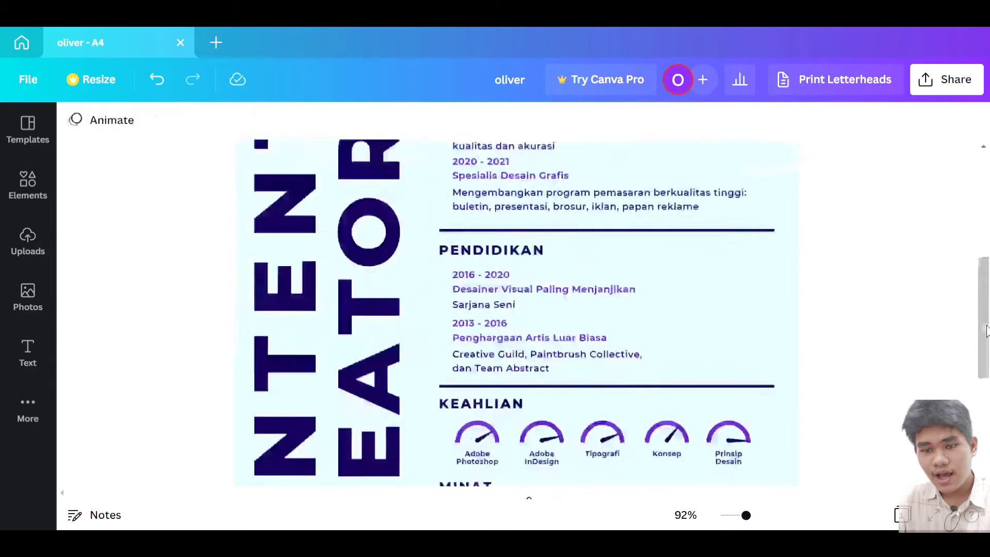
scroll(619, 278, "down", 3)
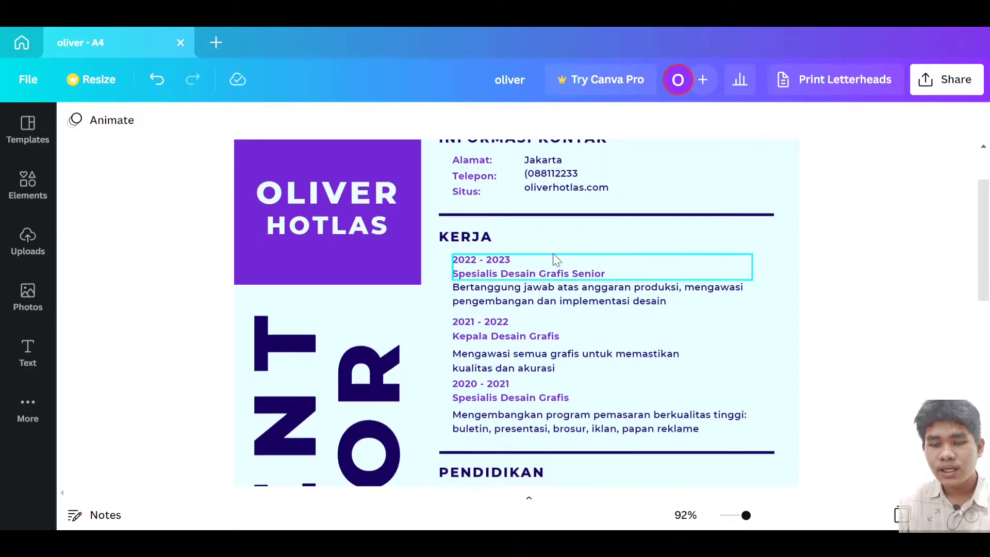
scroll(538, 278, "down", 5)
Step: Edit the first education entry to 2015-2019 Ilmu Komunikasi at Universitas Indonesia
scroll(557, 294, "down", 3)
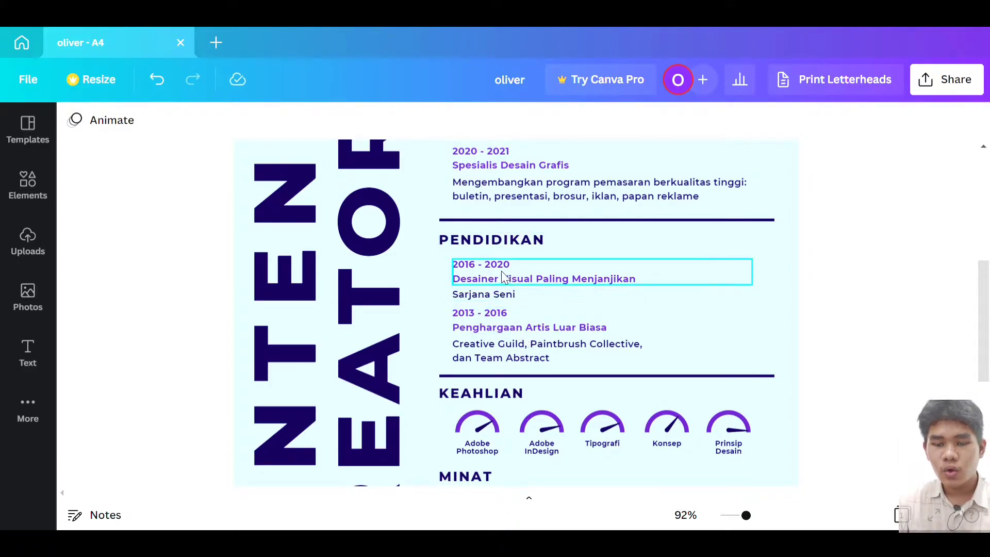
double_click(506, 275)
left_click(526, 274)
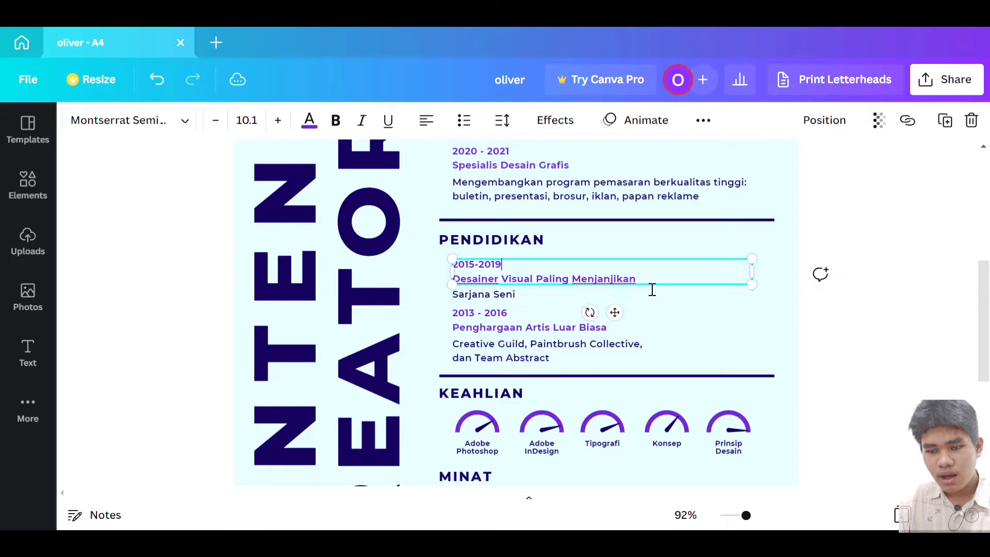
left_click_drag(651, 288, 466, 289)
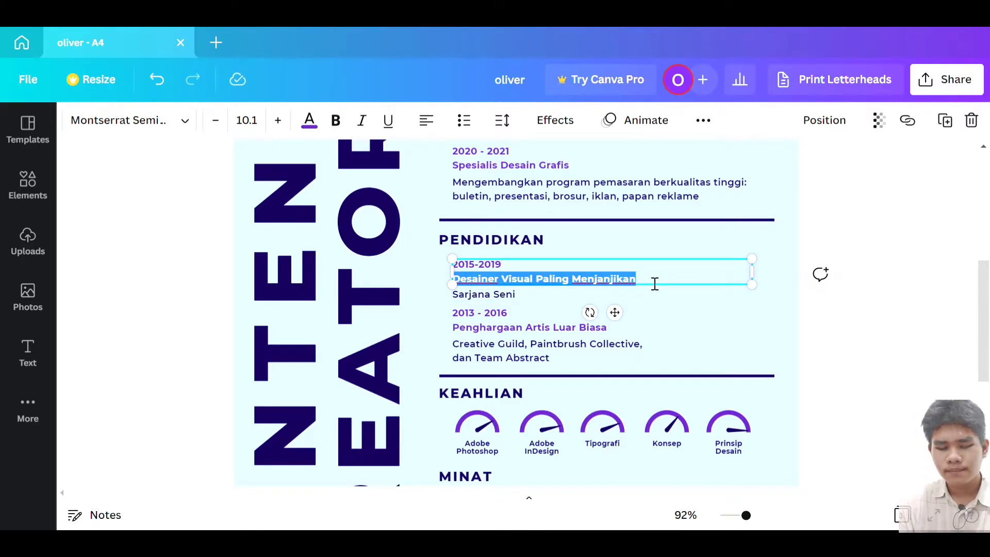
key("BackSpace")
type("Ilmu Komunikasi")
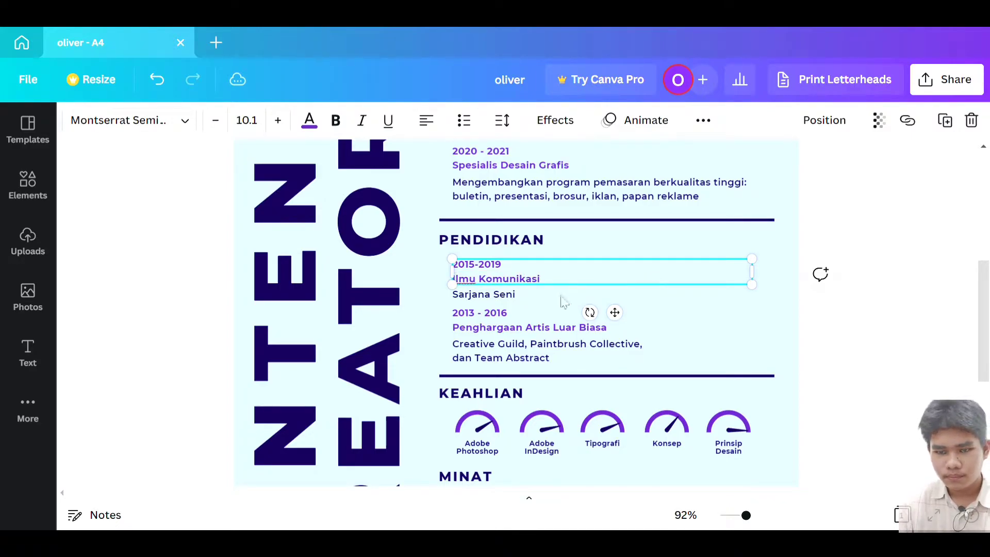
left_click(517, 299)
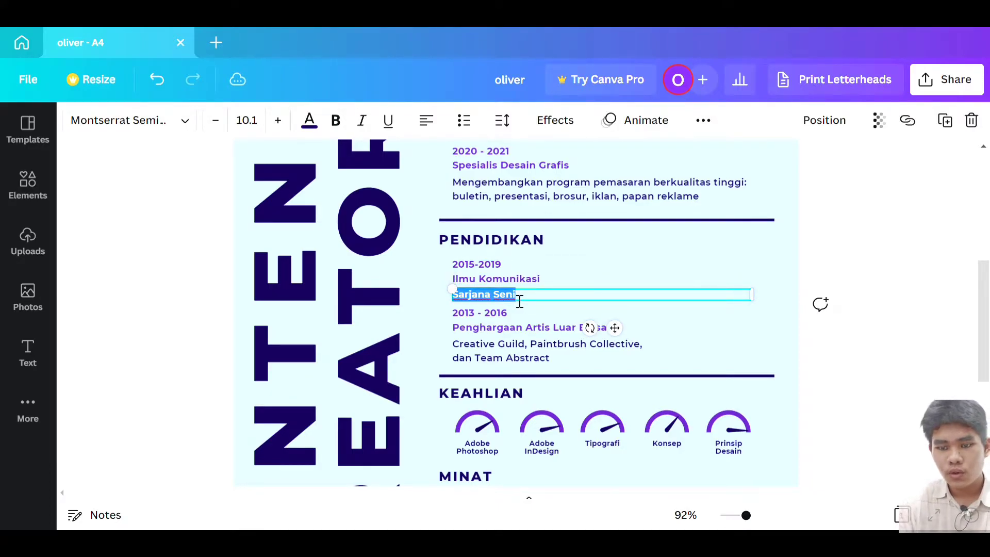
type("Universitas Indonesia")
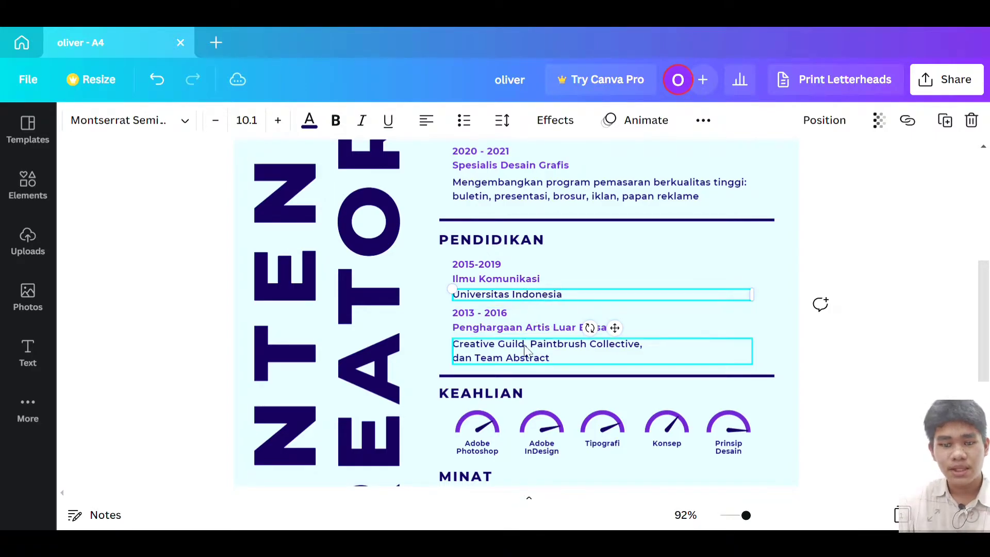
Step: Change the second education entry to 2012-2015 SMA Pelita and select the Creative Guild text
left_click(507, 314)
left_click(527, 318)
key("BackSpace")
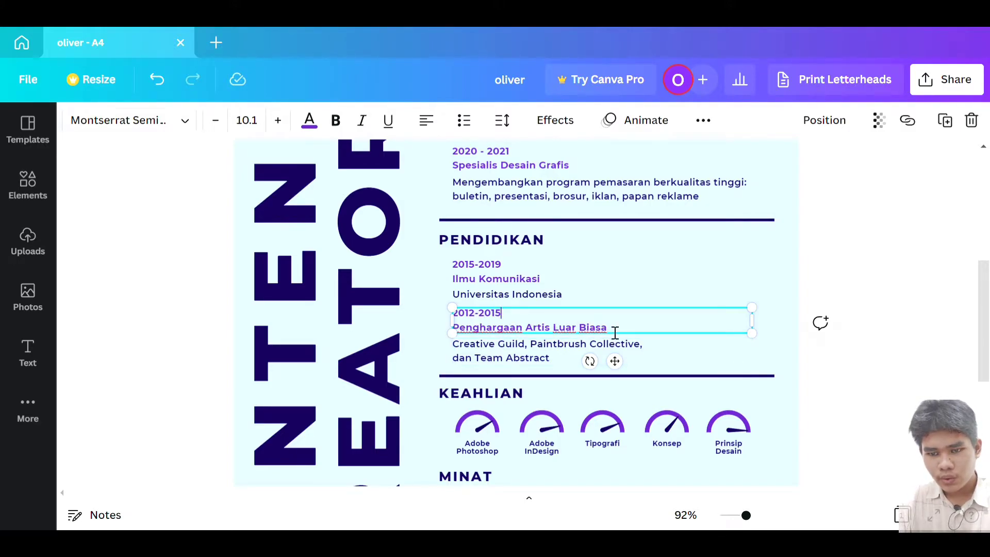
left_click_drag(615, 333, 459, 337)
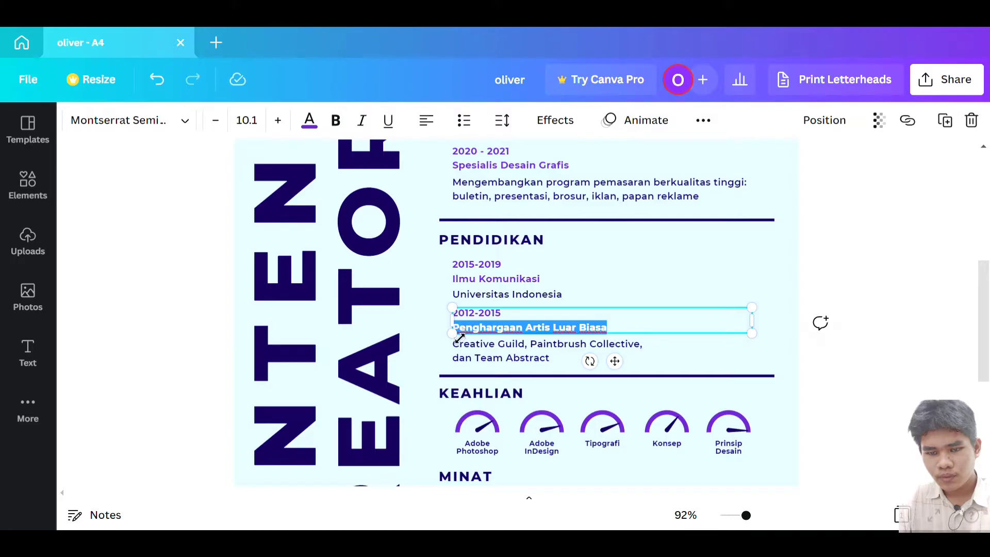
type("SMA PE")
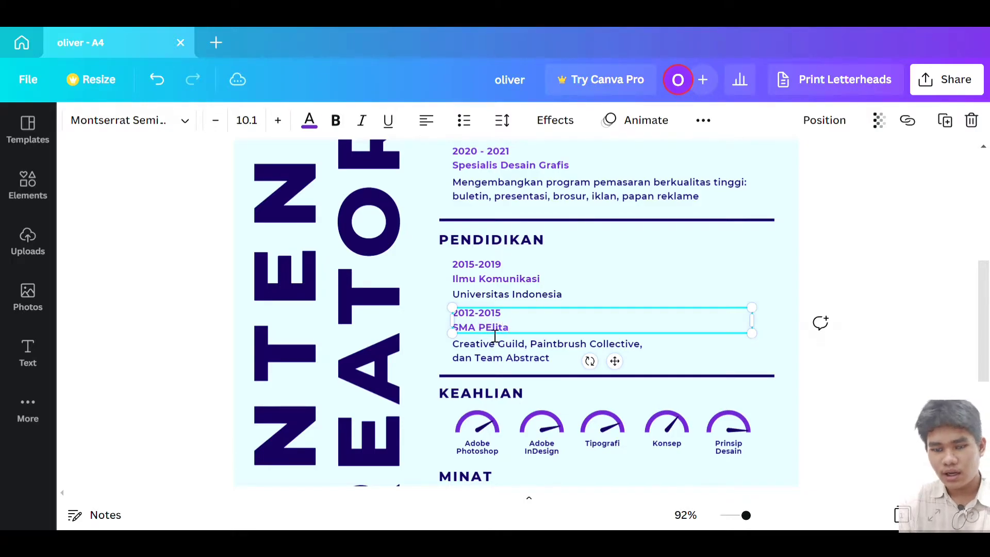
type("lita")
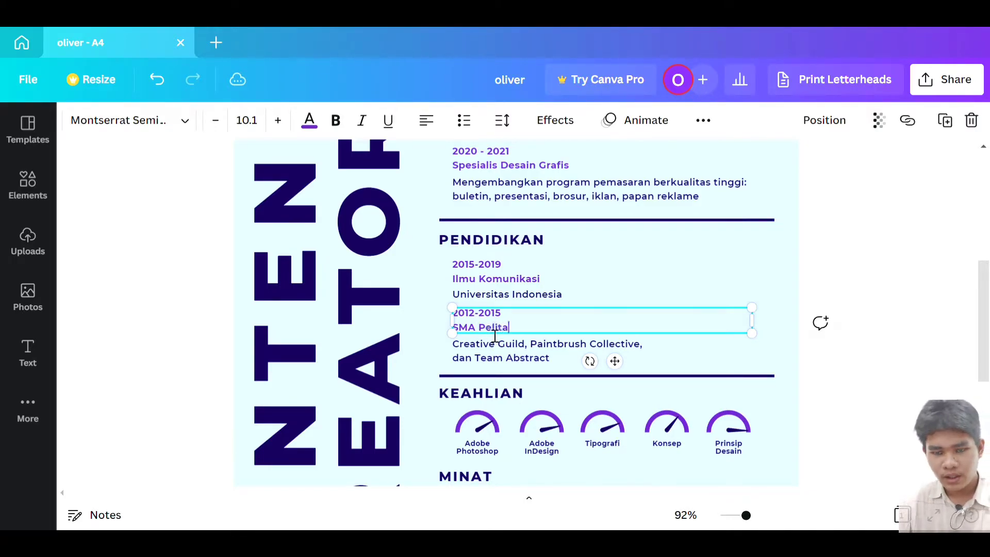
left_click(526, 350)
double_click(539, 363)
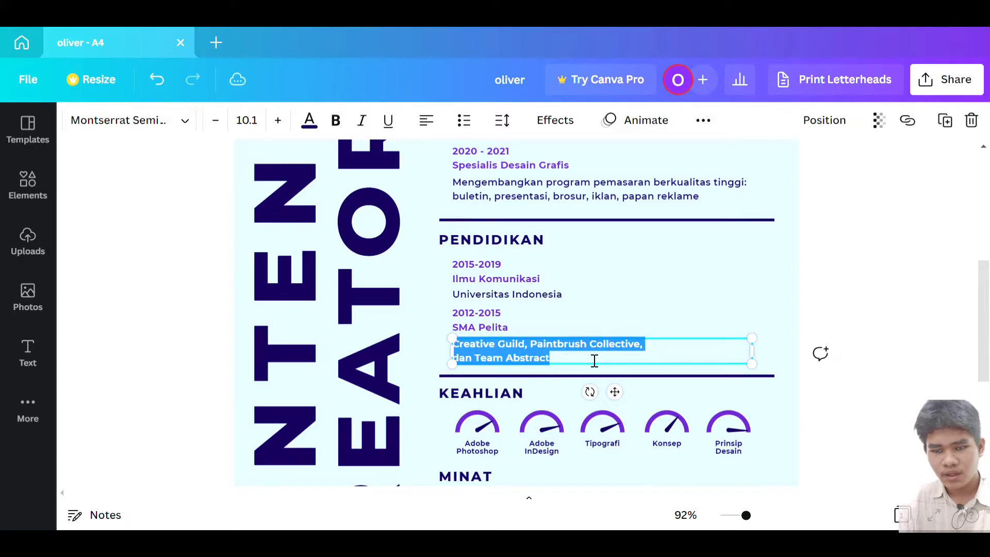
Step: Delete the Creative Guild lines and place a duplicate of the SMA Pelita entry below it
key("BackSpace")
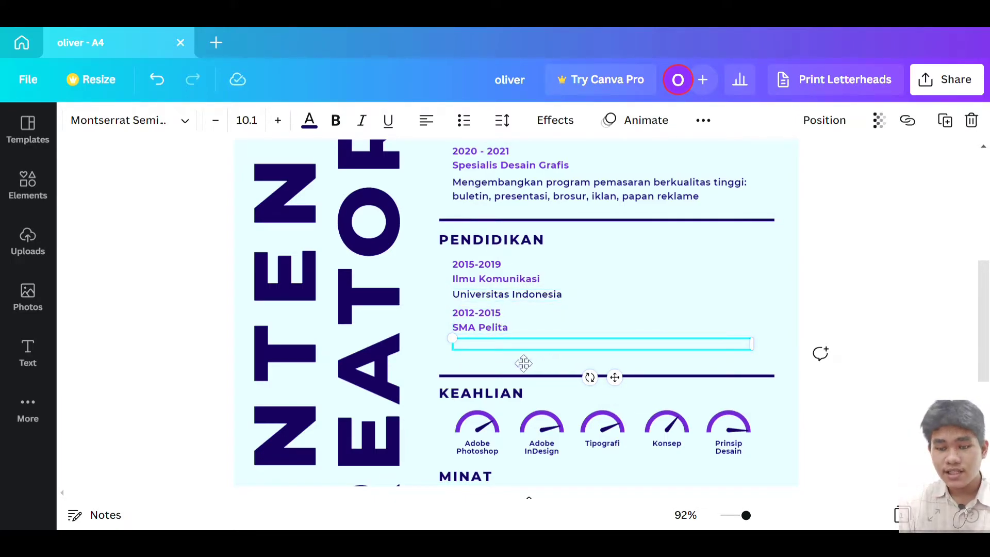
left_click(498, 328)
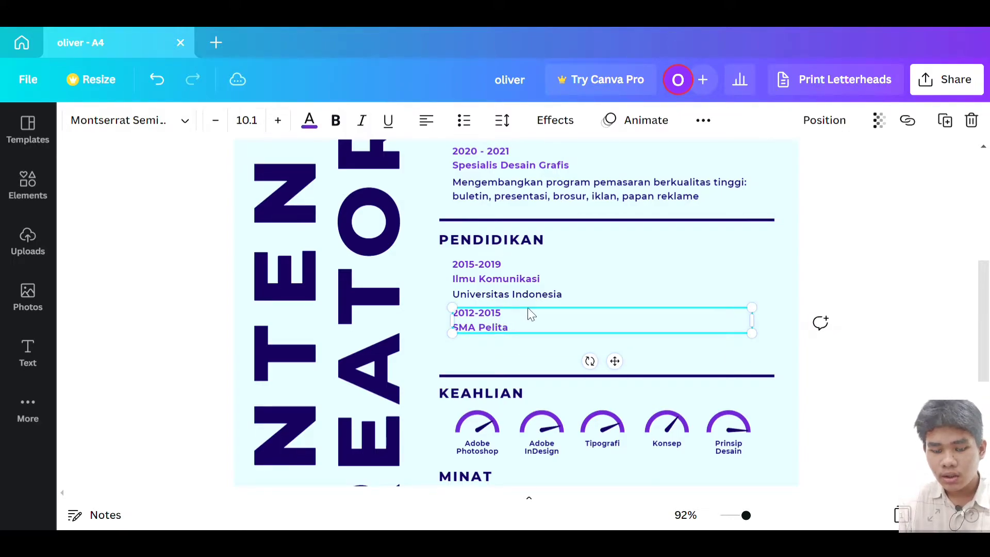
left_click(529, 337)
left_click(523, 336)
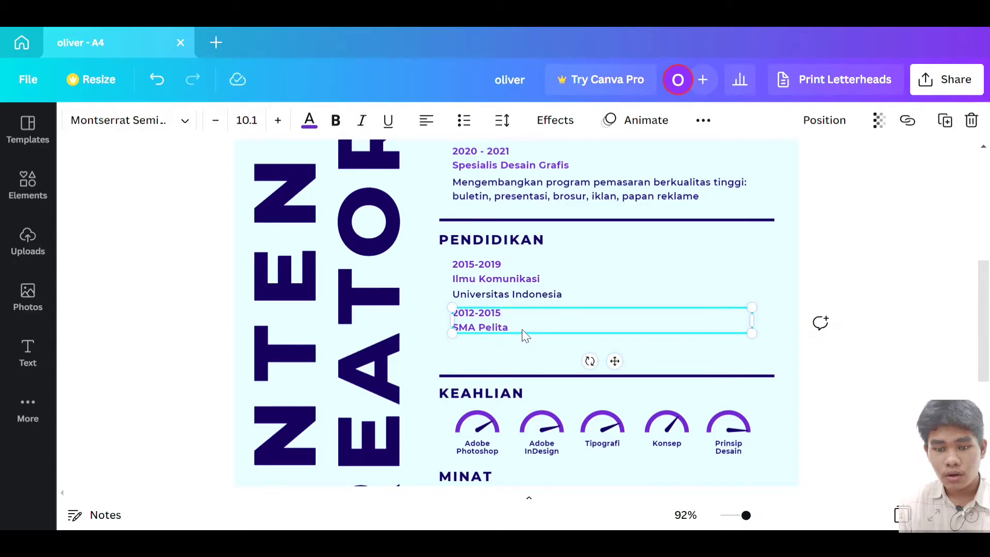
key("ctrl+d")
left_click_drag(545, 355, 501, 362)
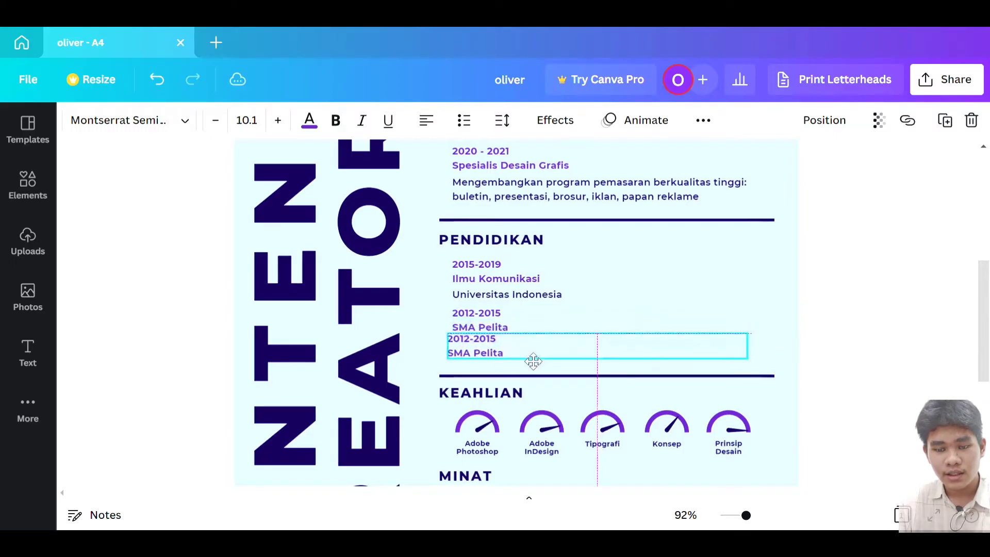
left_click(506, 349)
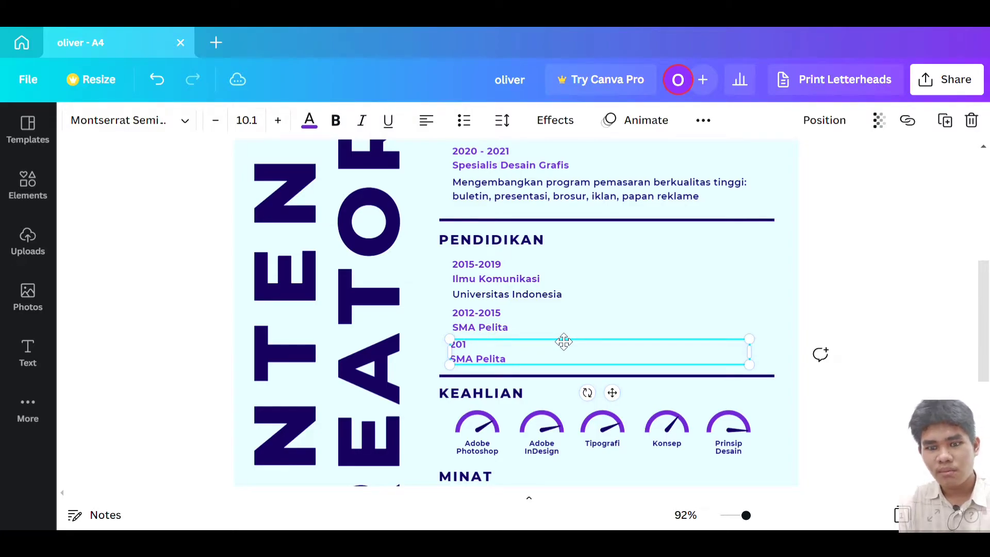
type("120")
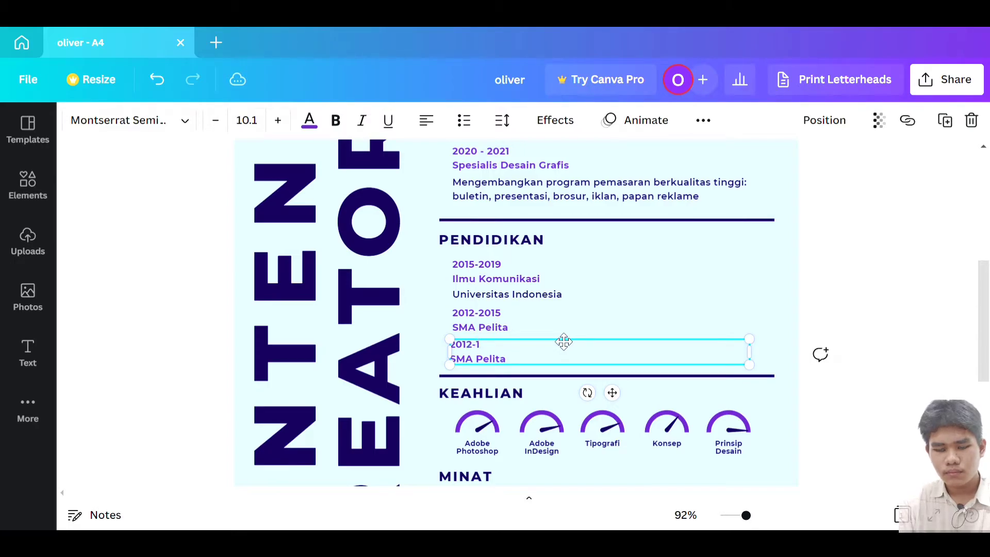
type("15")
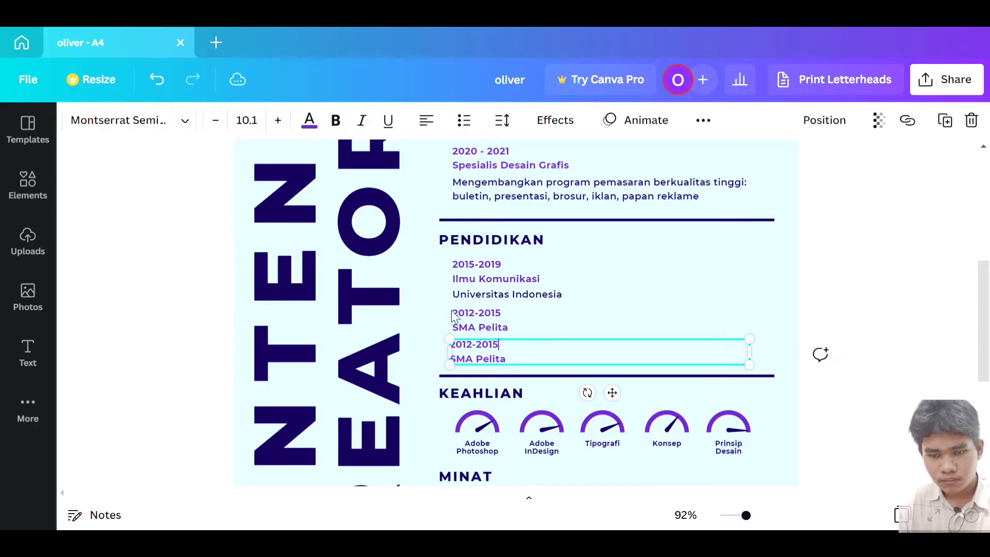
Step: Change the upper entry's start year so it reads 2013-2015
left_click(472, 314)
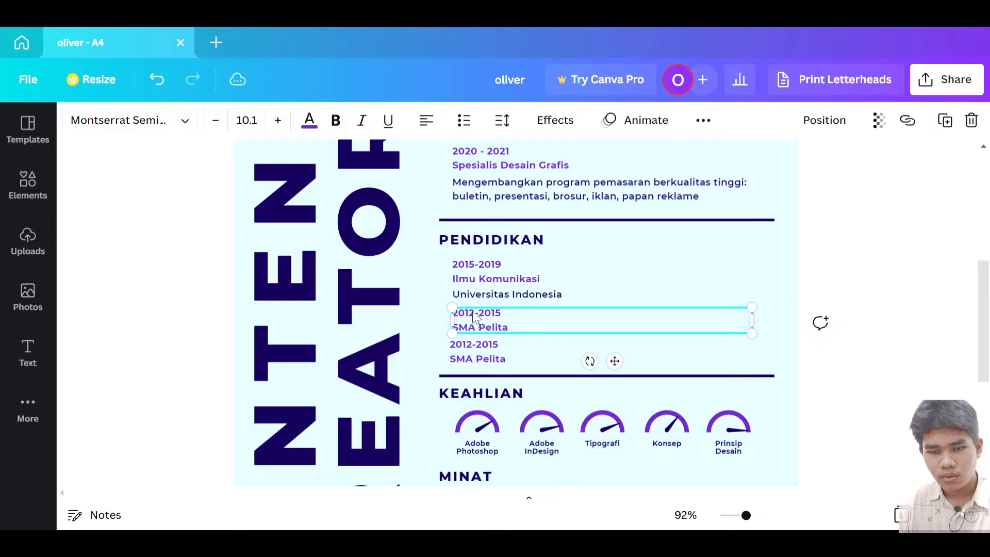
left_click(475, 314)
key("BackSpace")
type("3")
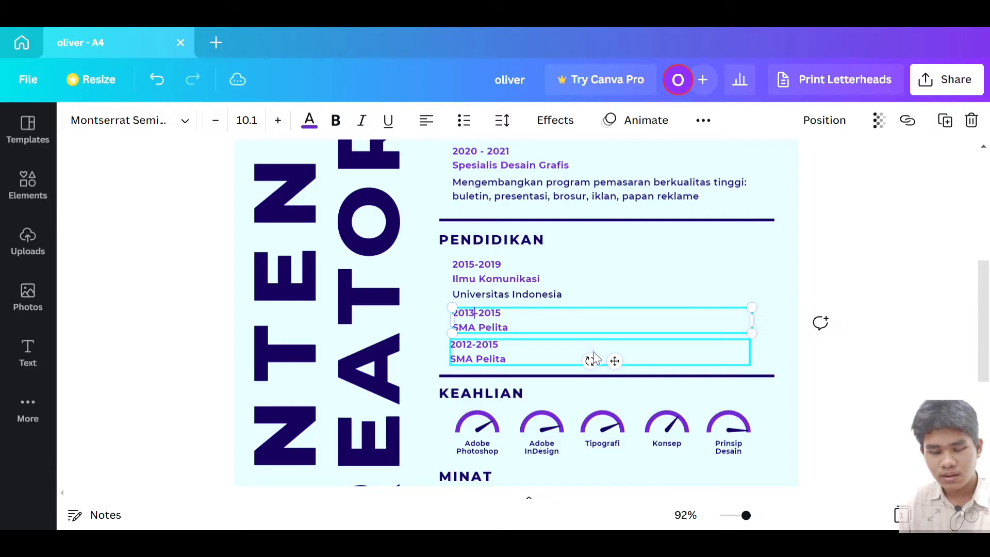
Step: Turn SMA into SMP in the third education entry so it reads SMP Pelita
scroll(534, 374, "down", 3)
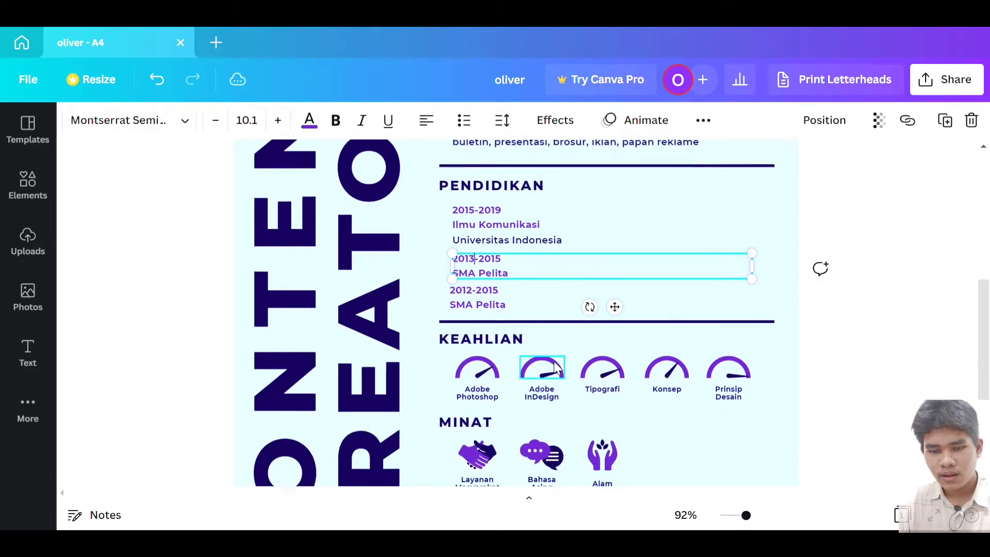
left_click(489, 290)
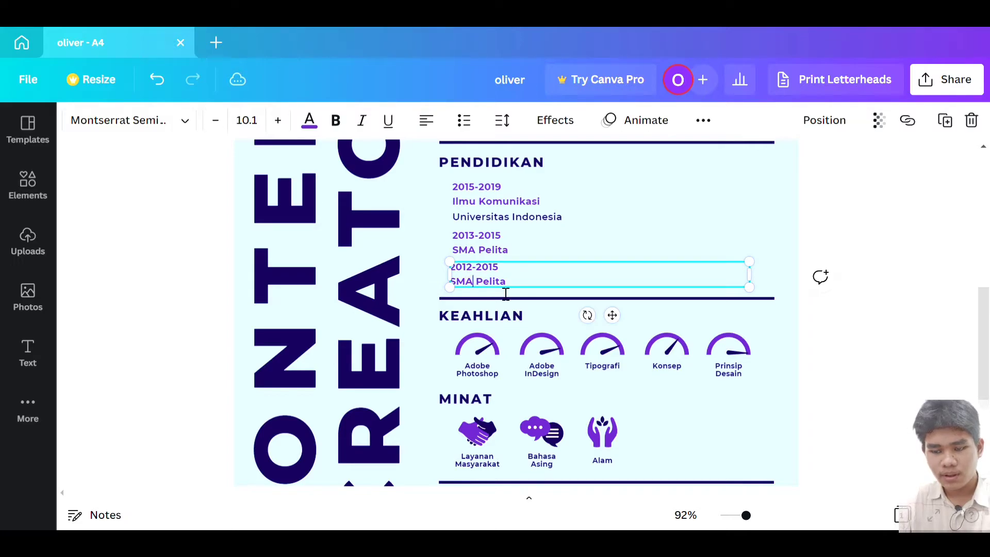
key("BackSpace")
type("P")
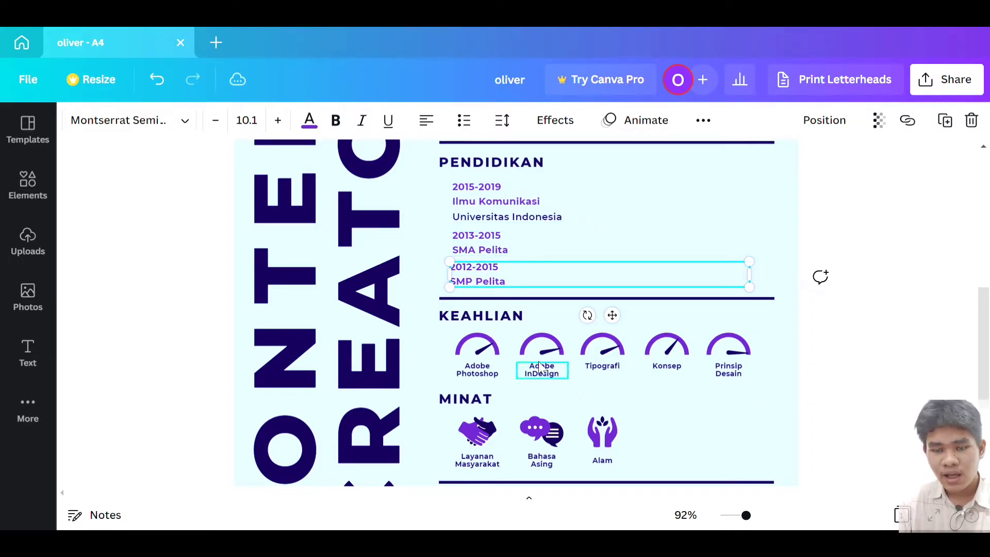
scroll(592, 386, "down", 3)
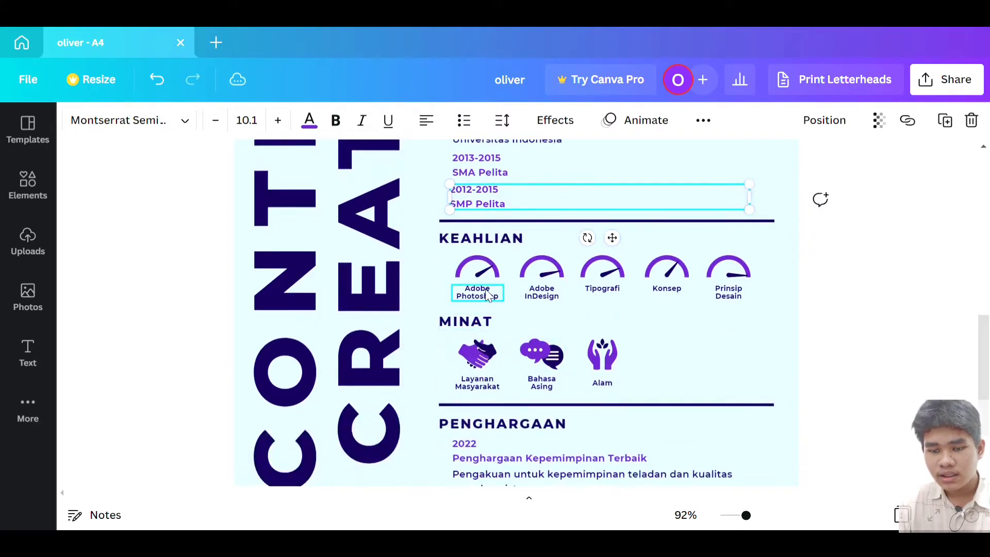
left_click(490, 298)
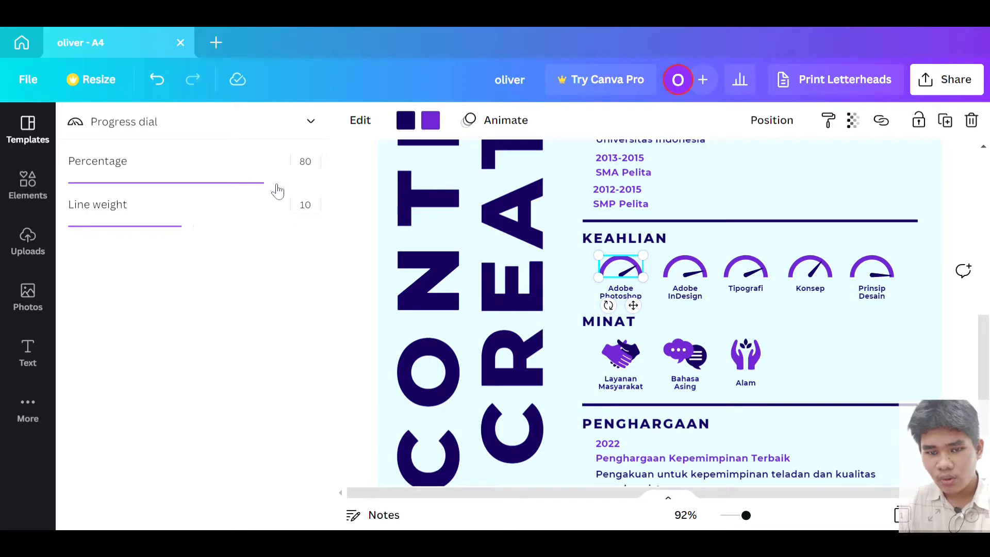
Step: Set the first skill dial to 90% and rename Adobe Photoshop to Public Speaking
mouse_move(264, 182)
left_mouse_down()
mouse_move(250, 182)
mouse_move(313, 175)
left_mouse_up()
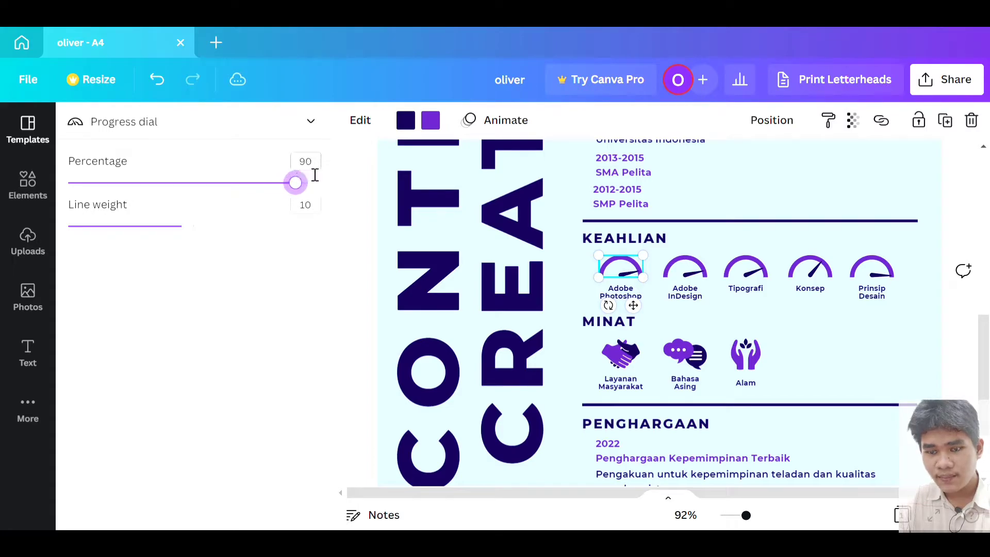
left_click(627, 297)
left_click(542, 292)
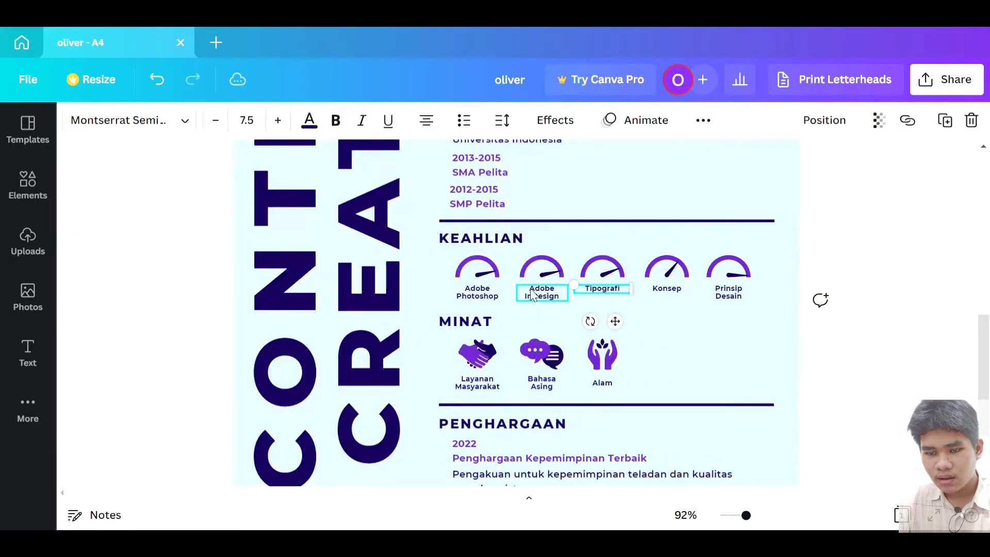
left_click(477, 292)
type("Pu")
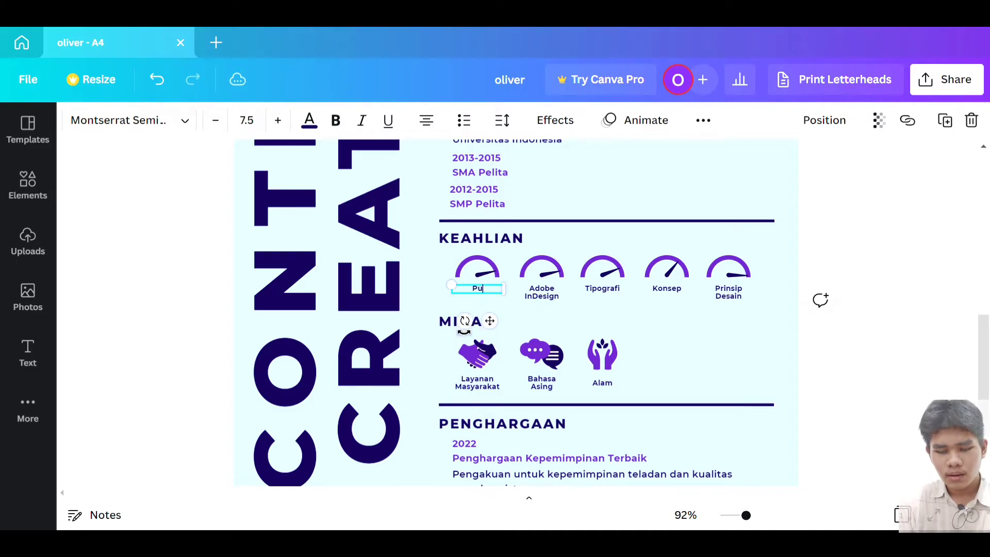
type("blic Spea")
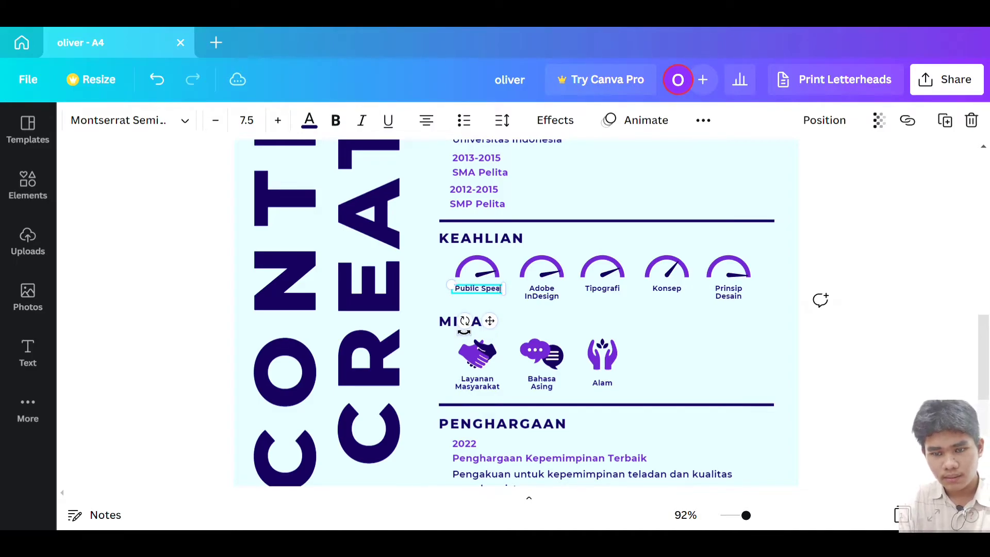
type("king")
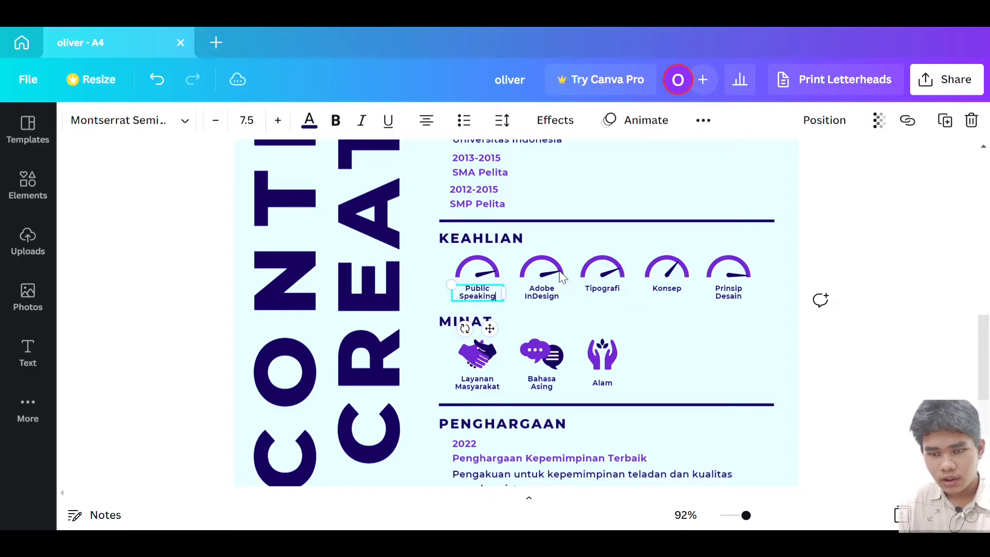
Step: Lower the second dial to 70% and rename Adobe InDesign to Ms.Word
left_click(557, 271)
left_click_drag(291, 182, 245, 183)
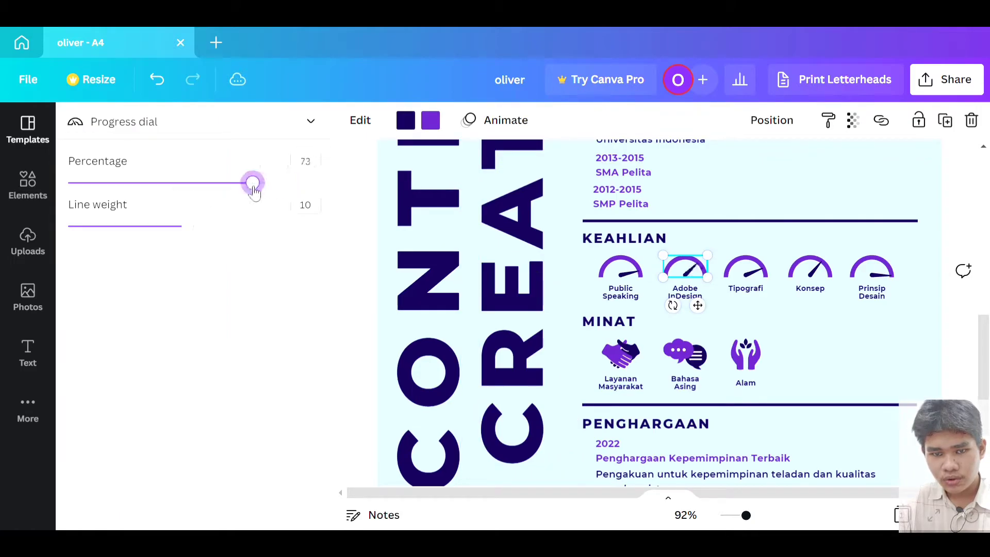
left_click(693, 304)
left_click(532, 302)
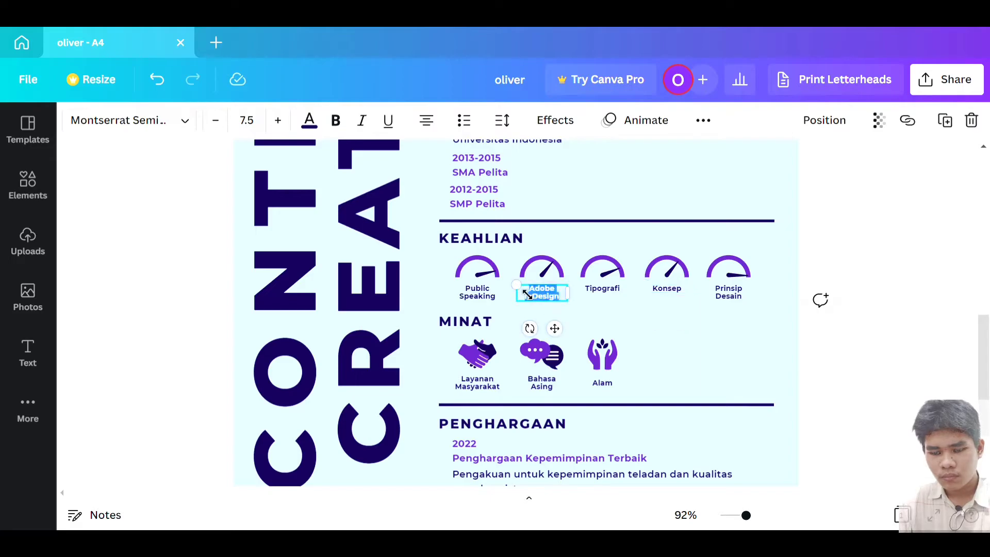
type("Ms.")
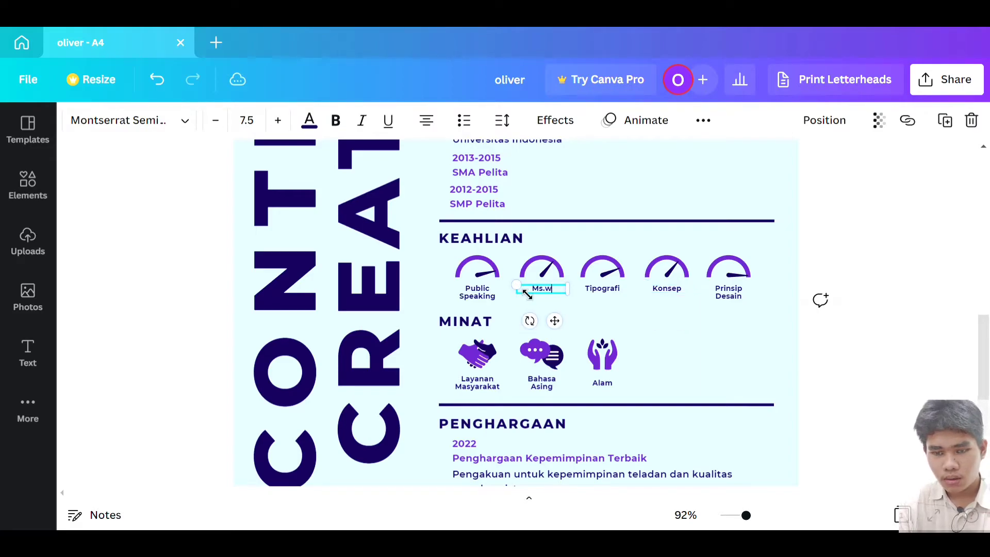
type("Word")
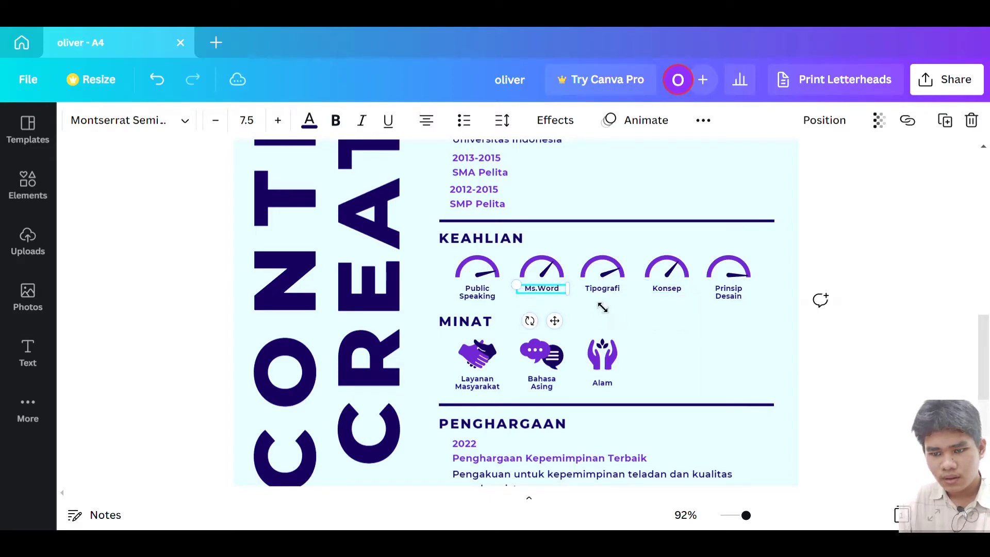
Step: Set the Tipografi dial to about 75% and rename it Ms.Excel
left_click(608, 278)
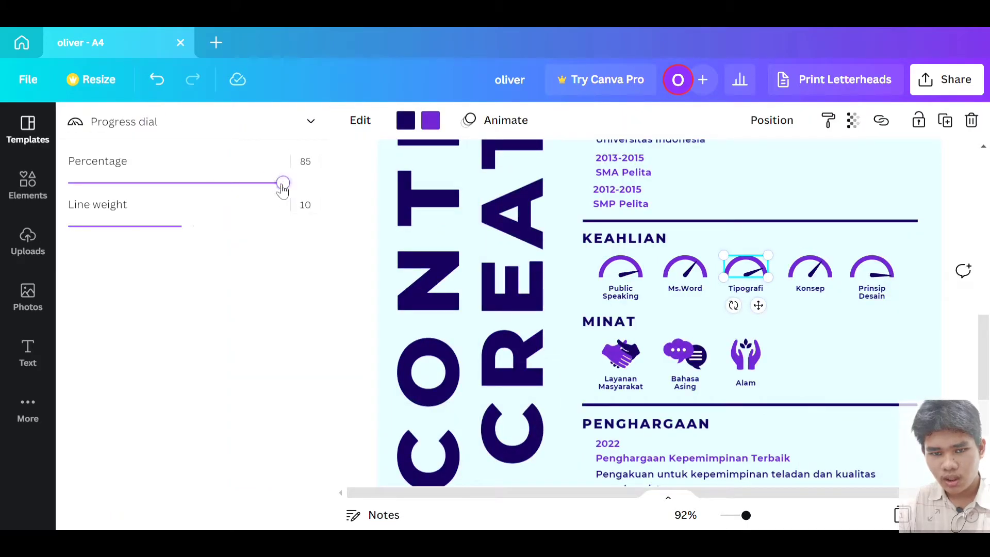
left_click_drag(282, 183, 260, 182)
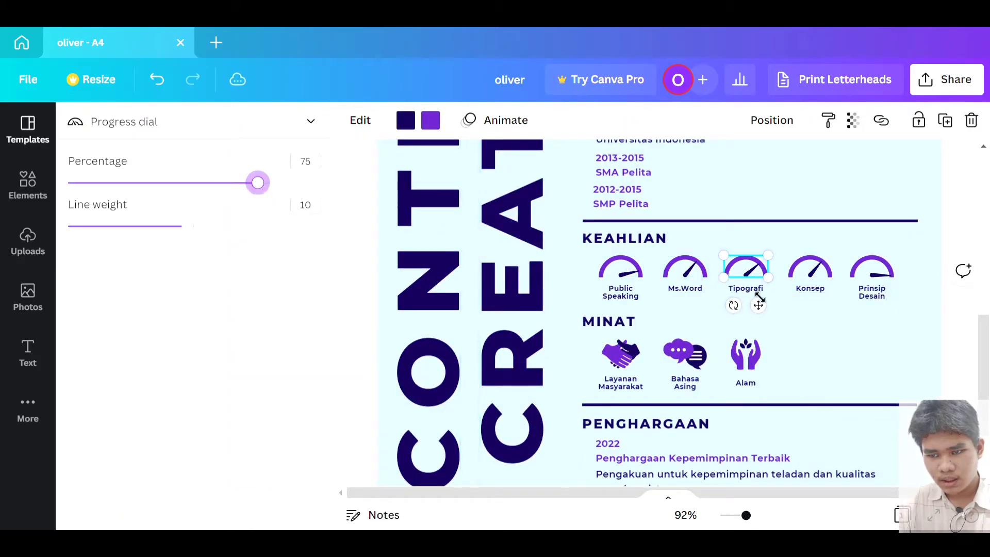
left_click(743, 290)
double_click(605, 289)
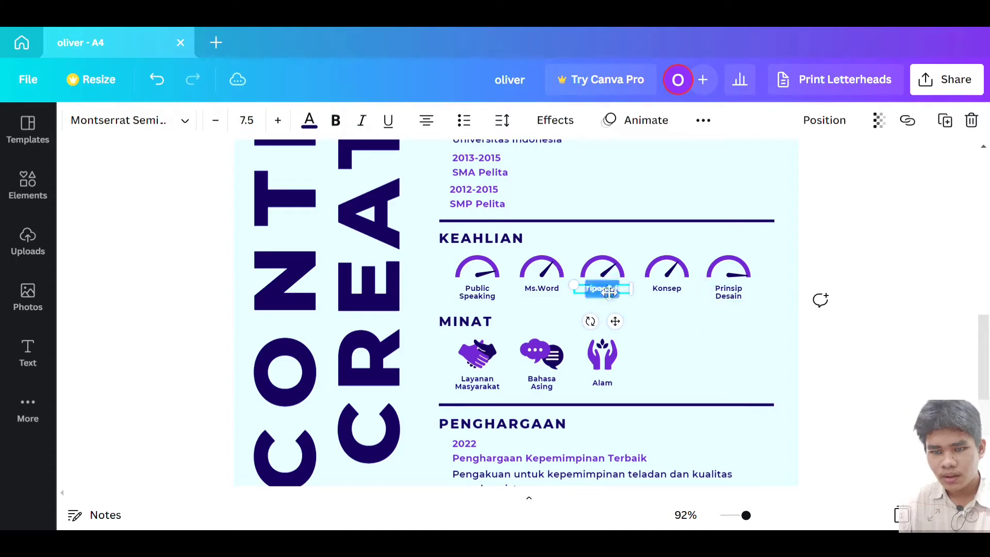
type("Ms.E")
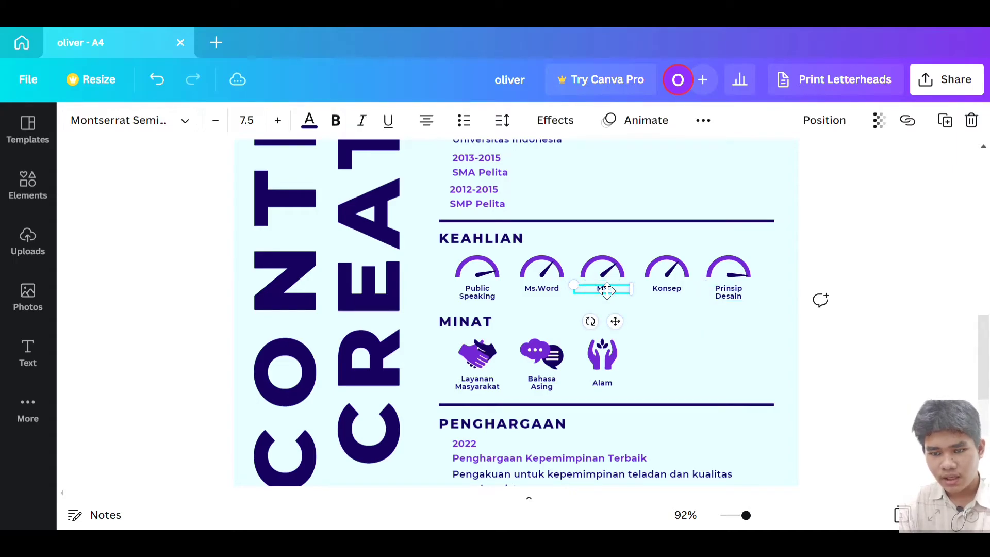
type("xcel")
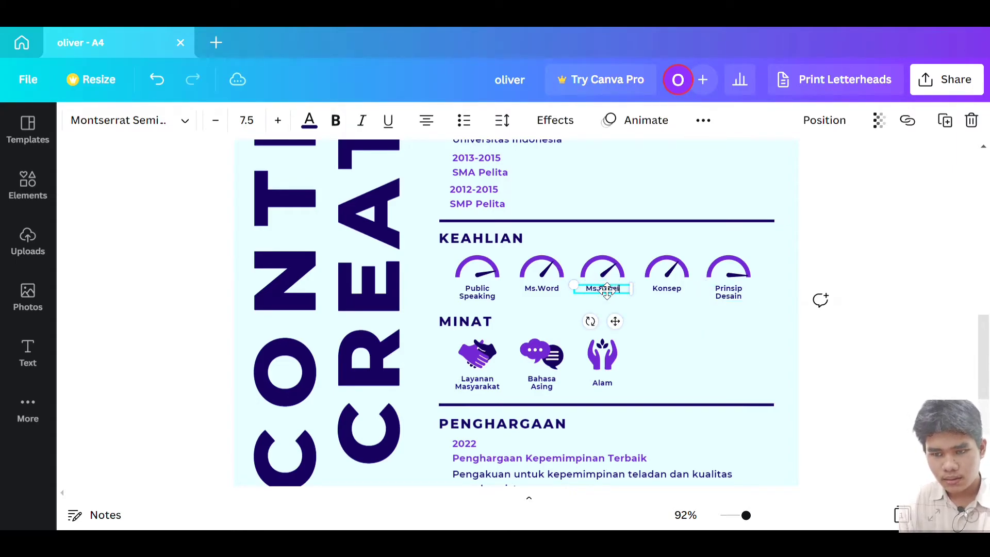
Step: Raise the Konsep dial to 90% and rename it Moderator
left_click(667, 268)
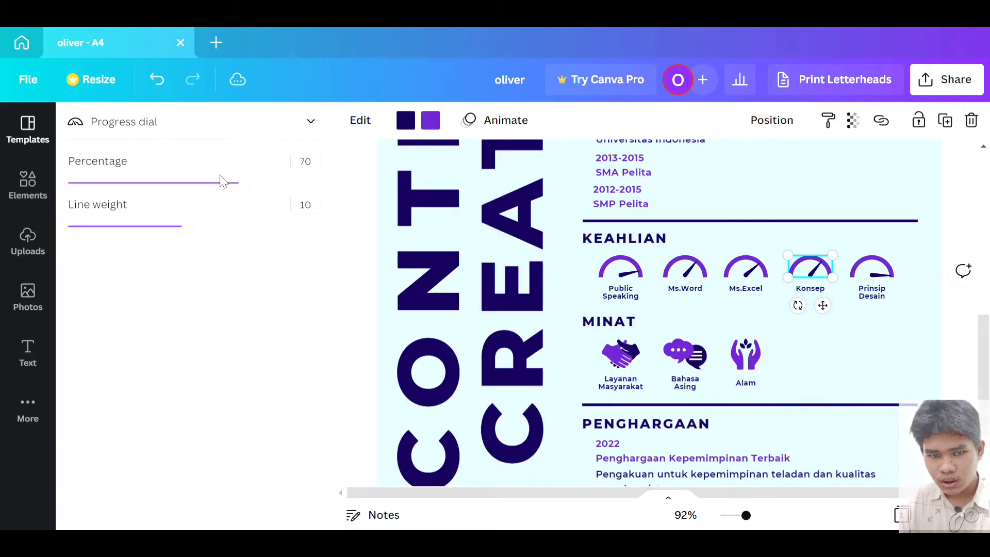
left_click_drag(238, 182, 302, 183)
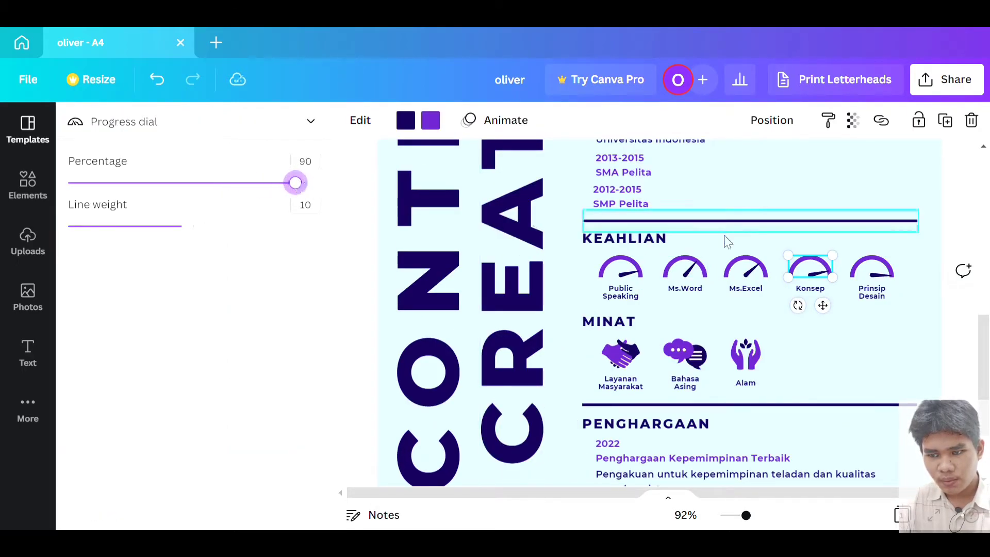
left_click(808, 287)
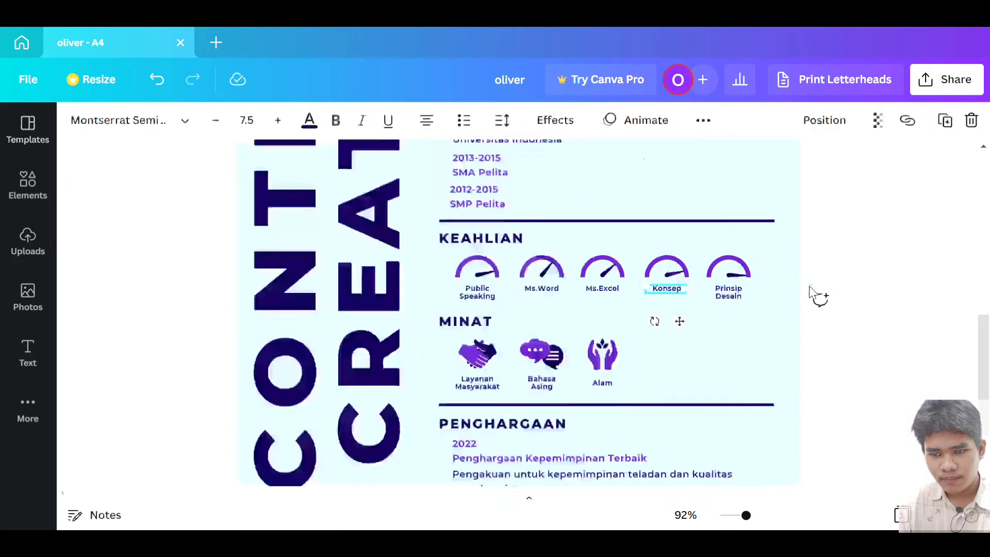
left_click(688, 294)
double_click(688, 298)
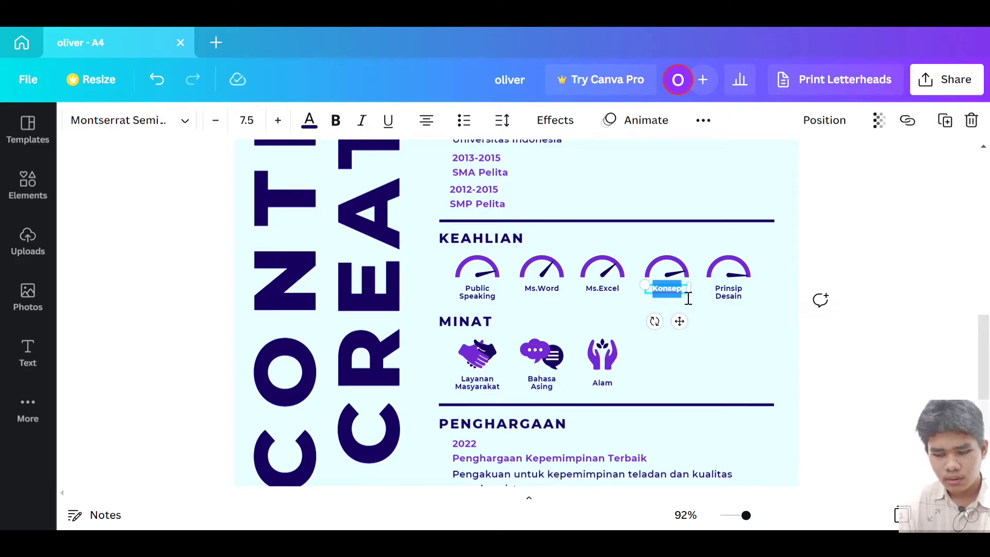
type("M")
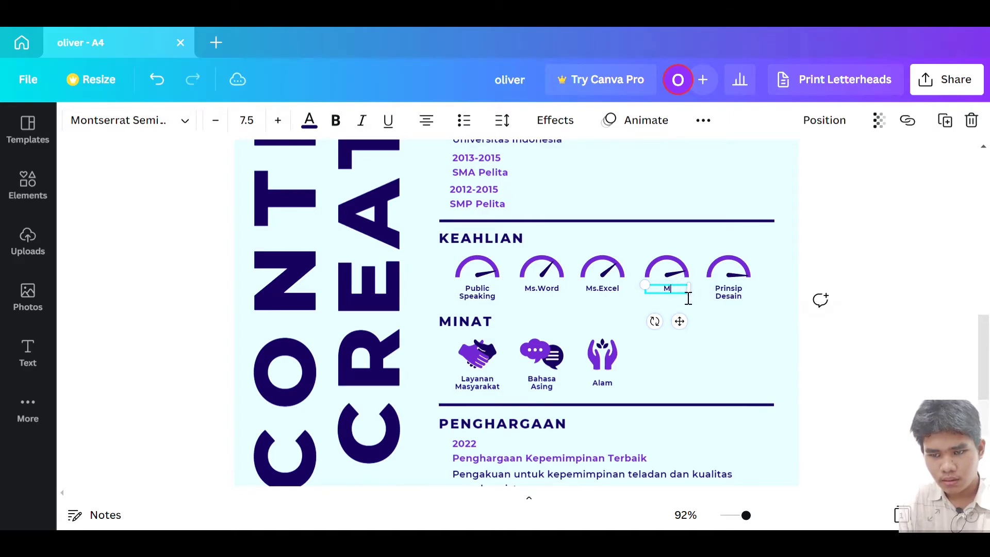
type("modelrator")
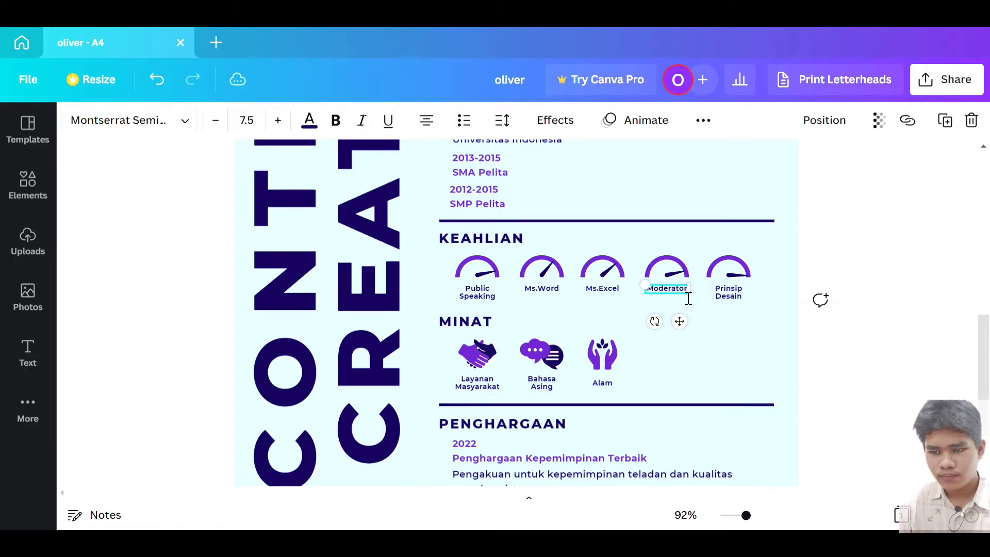
Step: Readjust the Ms.Excel dial level to about 68%
left_click(729, 268)
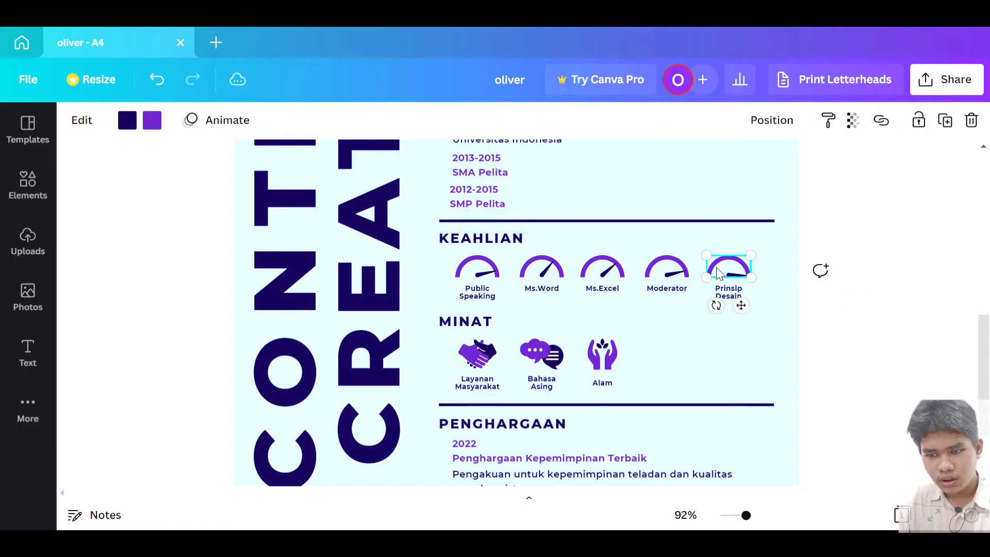
double_click(737, 276)
left_click_drag(265, 185, 302, 189)
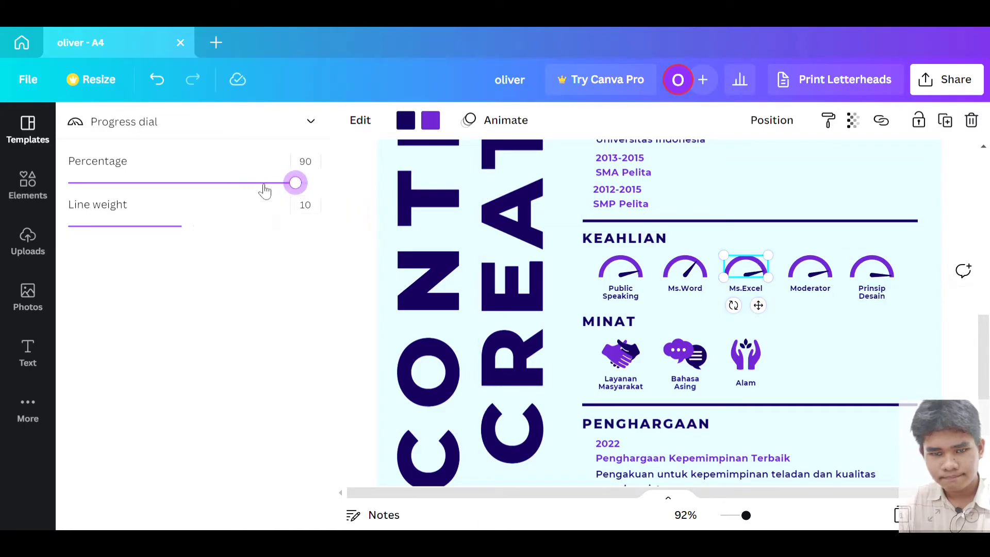
key("Left")
left_click_drag(280, 185, 246, 186)
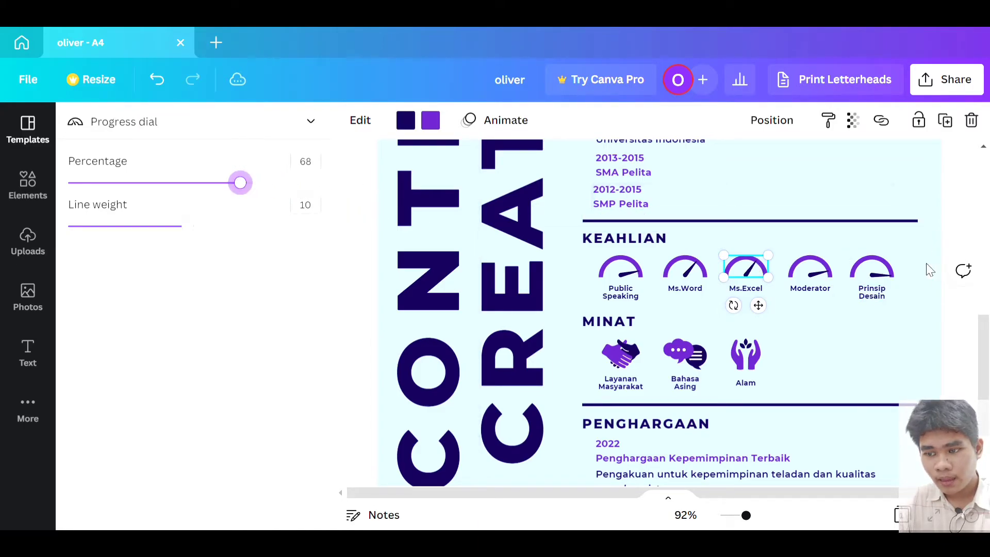
Step: Lower the Prinsip Desain dial to 80% and rename it Bahasa Inggris
left_click(871, 291)
left_click(724, 278)
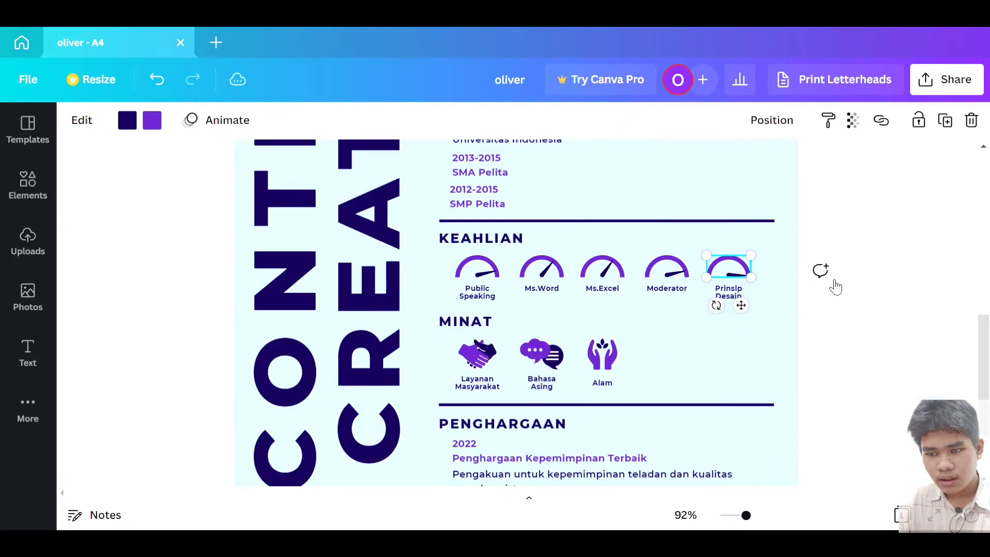
left_click_drag(281, 185, 271, 183)
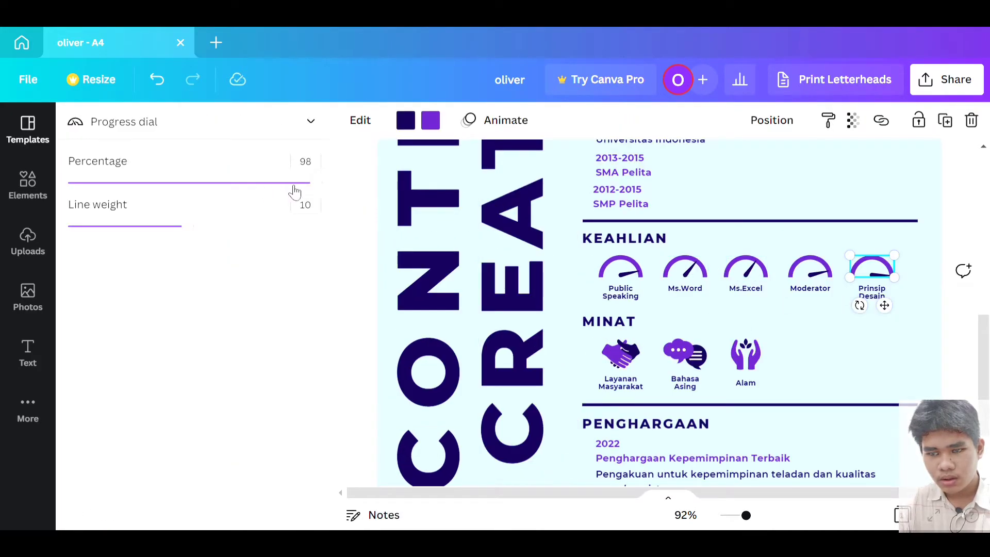
left_click(871, 291)
left_click(872, 292)
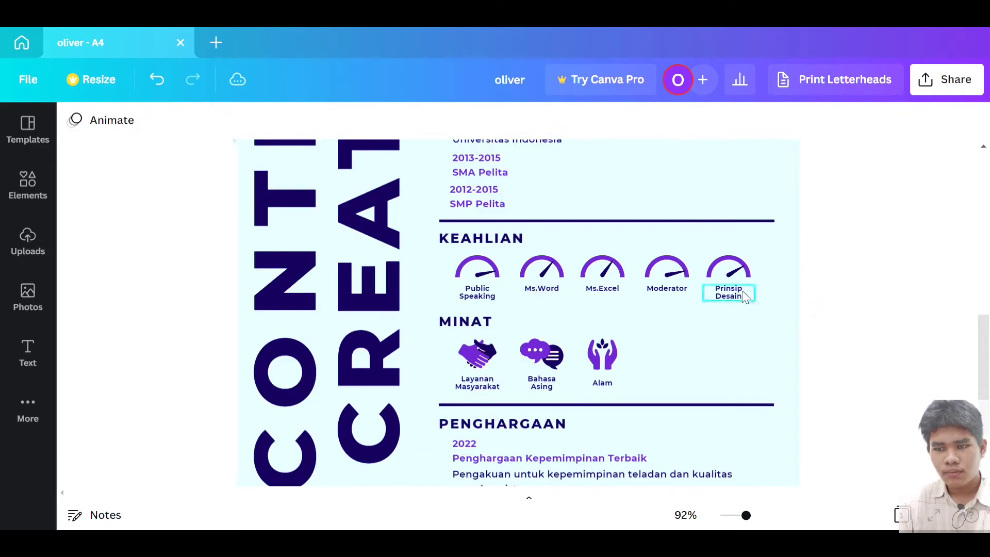
double_click(748, 296)
type("Bah")
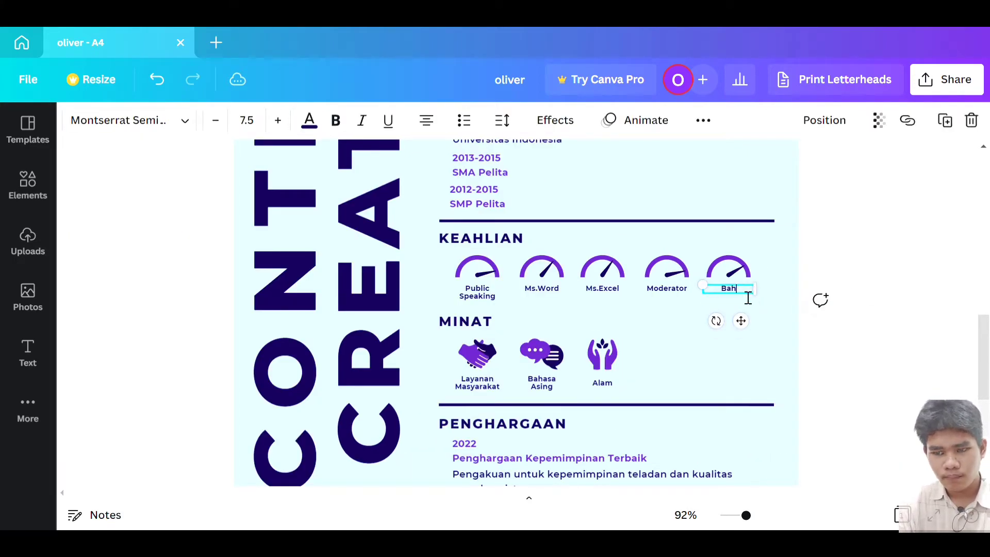
type("asa Inggris")
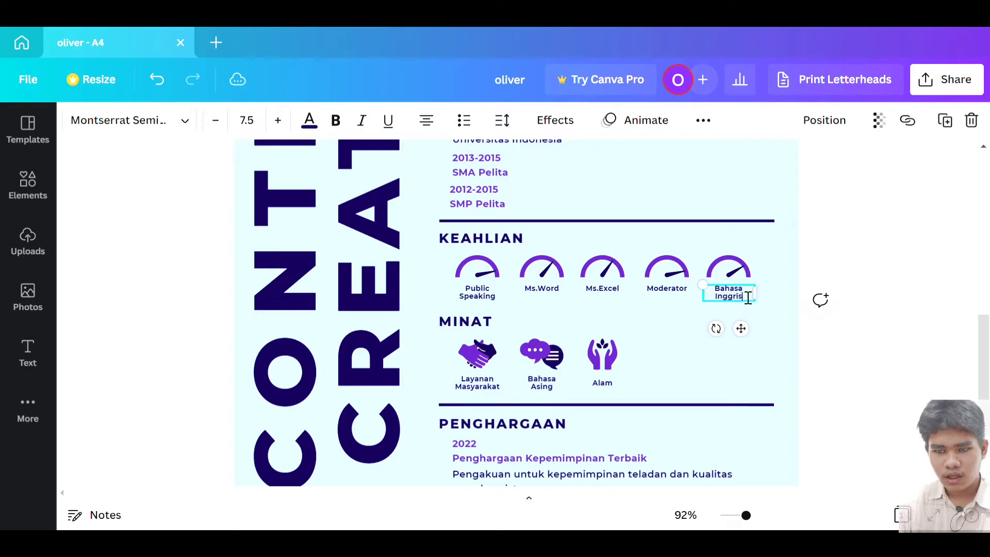
Step: Relabel two interest items: Layanan Masyarakat becomes Komunikasi, and Alam becomes Acara
left_click(475, 361)
double_click(480, 390)
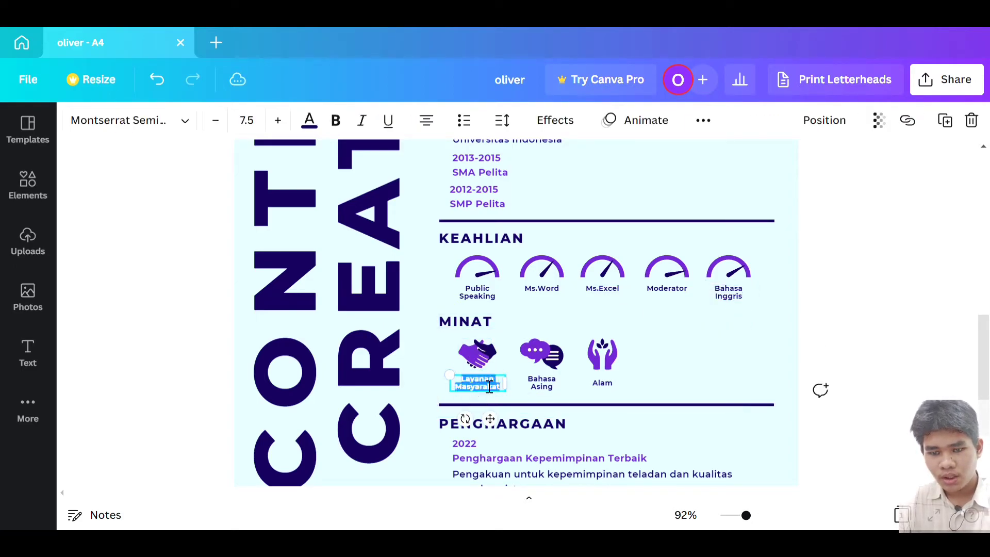
type("Kom")
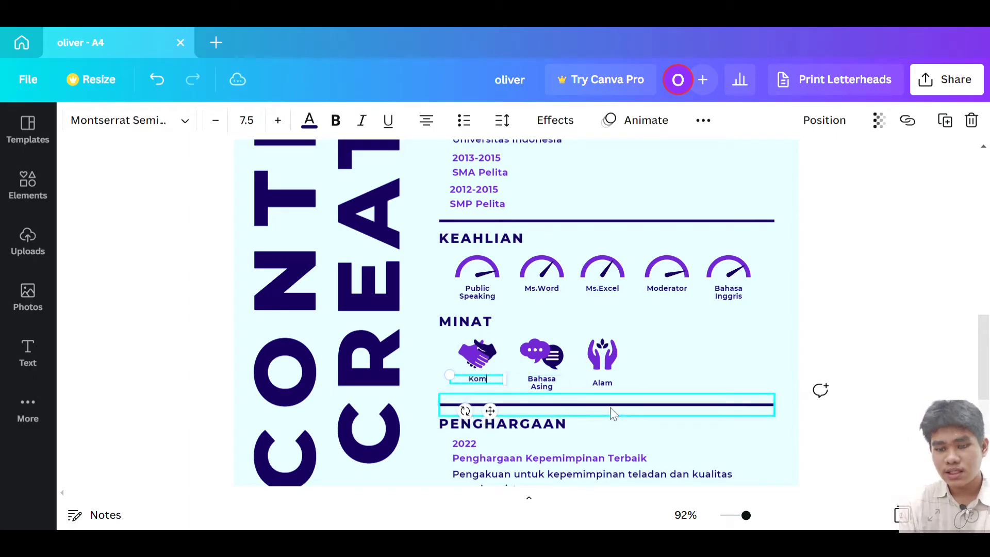
type("unikasi")
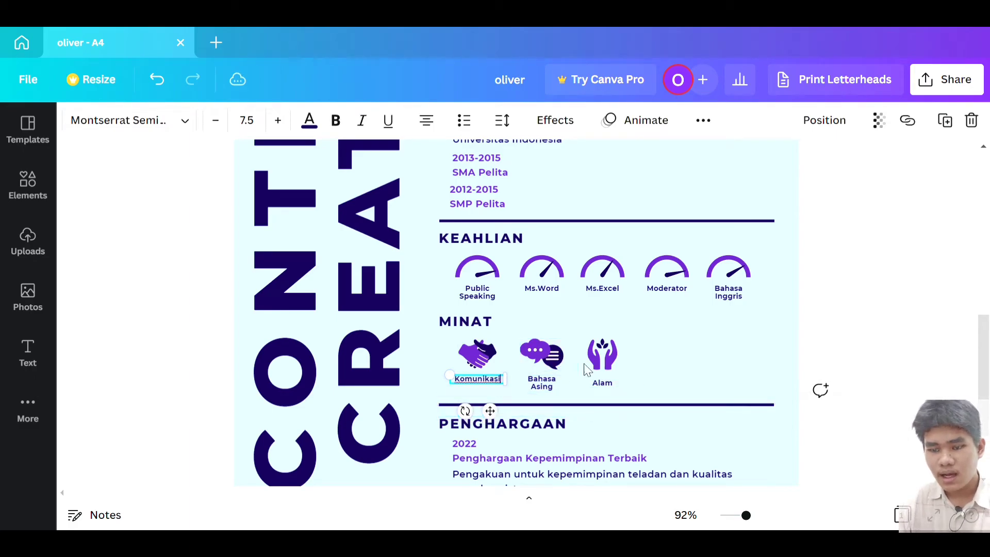
left_click(604, 383)
double_click(604, 383)
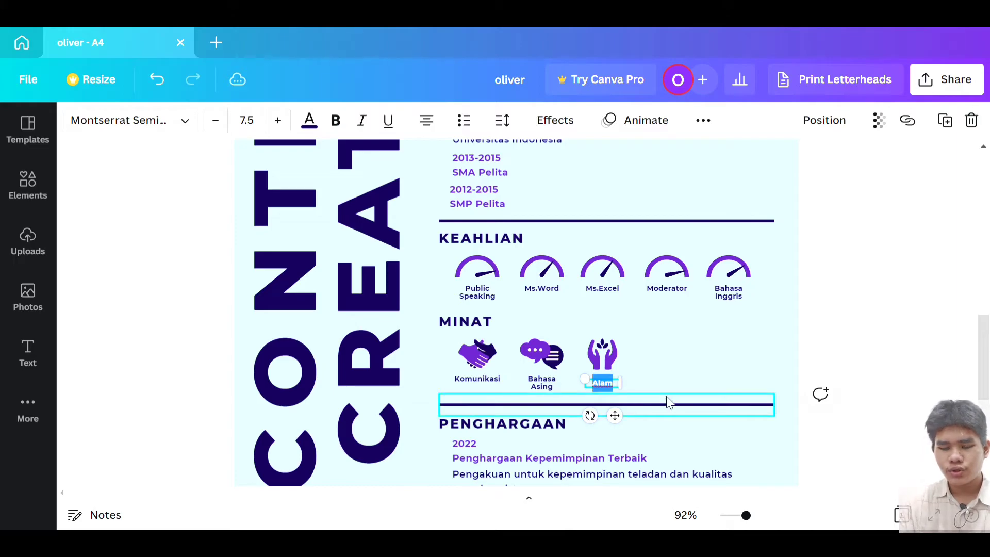
type("Acara")
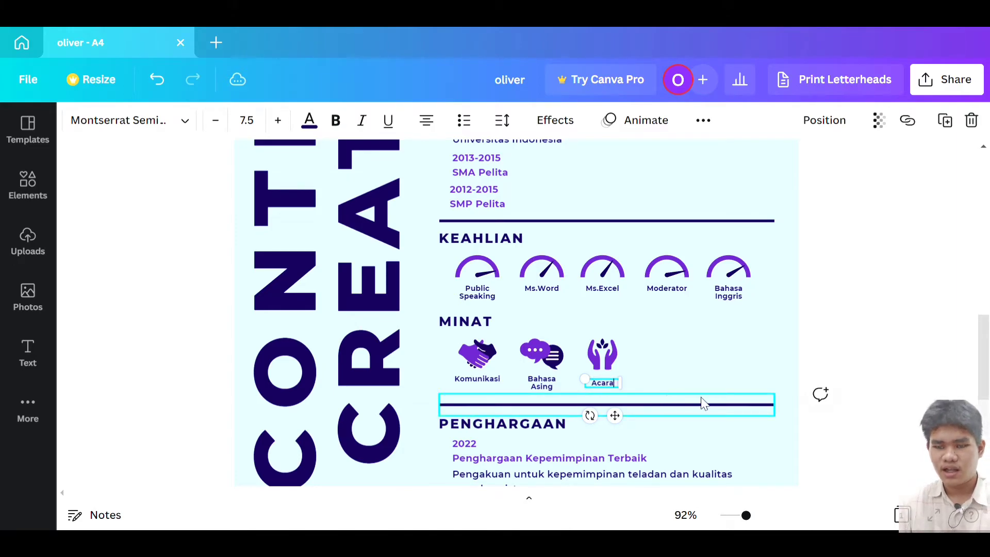
scroll(575, 391, "down", 2)
Step: Replace 'Kepemimpinan' with 'Moderator' so the award title reads Penghargaan Moderator Terbaik
left_click(482, 346)
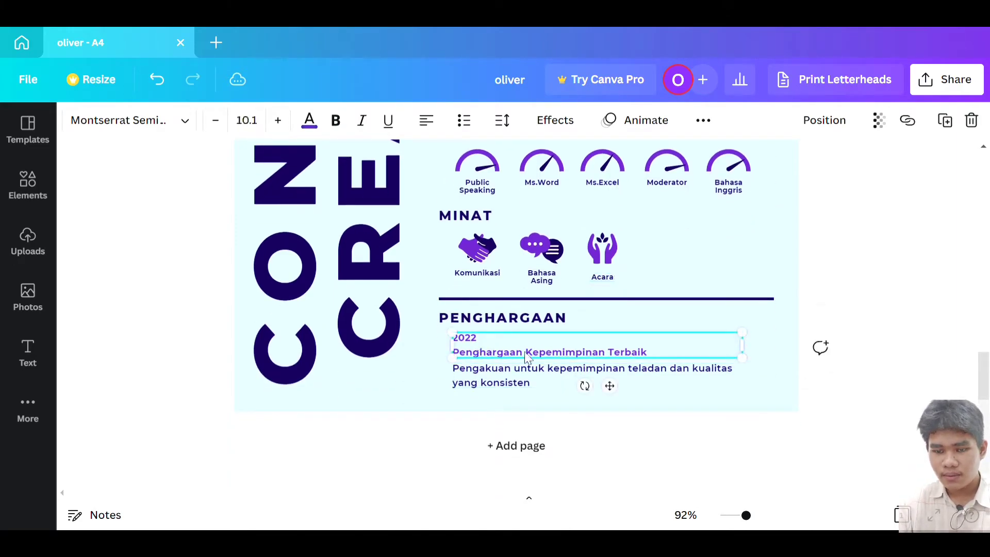
left_click(613, 356)
left_click(606, 359)
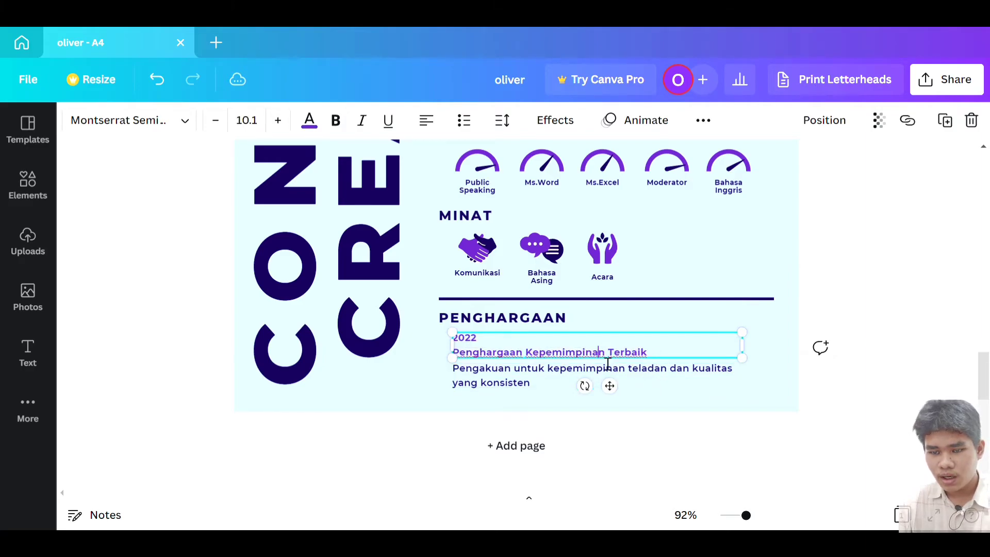
left_click_drag(610, 361, 525, 357)
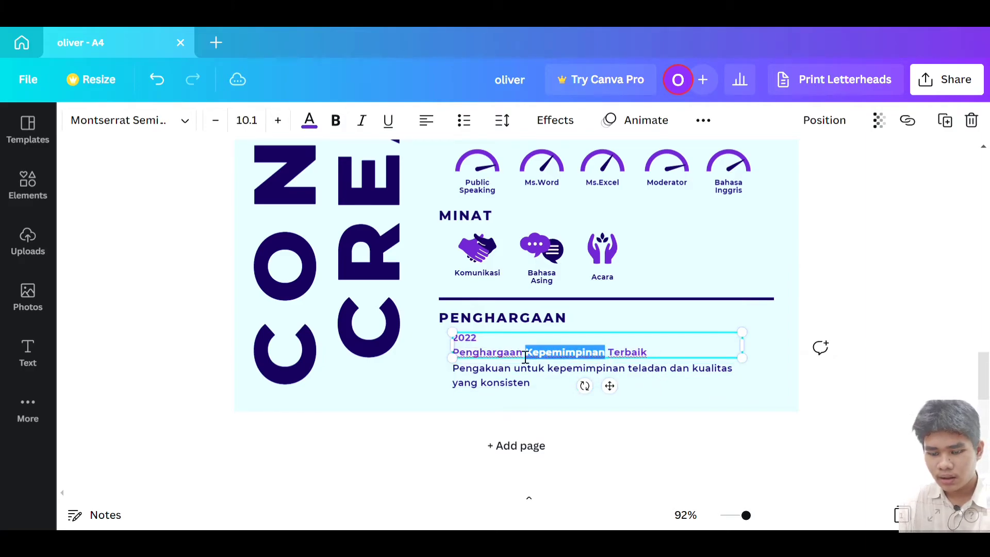
type("Modera")
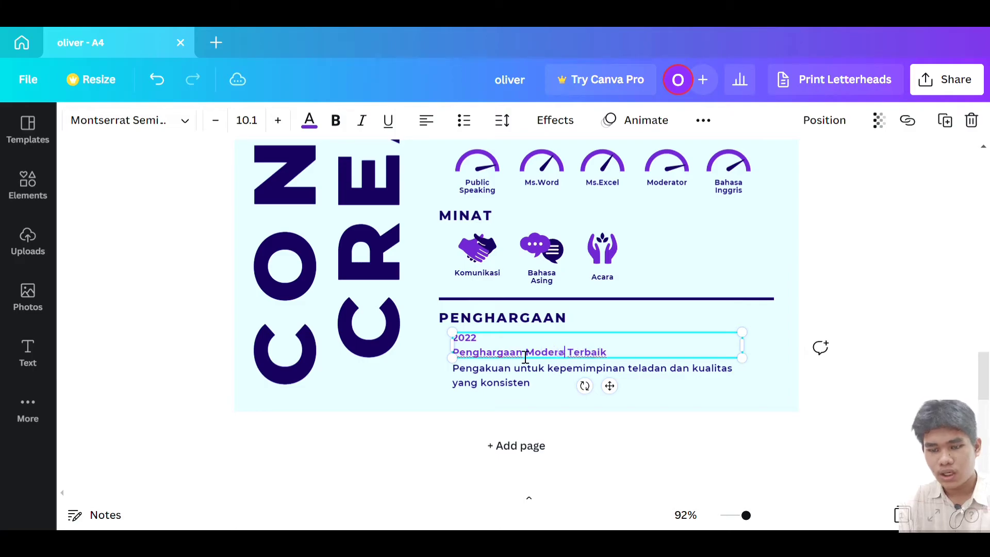
type("ot")
key("BackSpace")
key("BackSpace")
type("t")
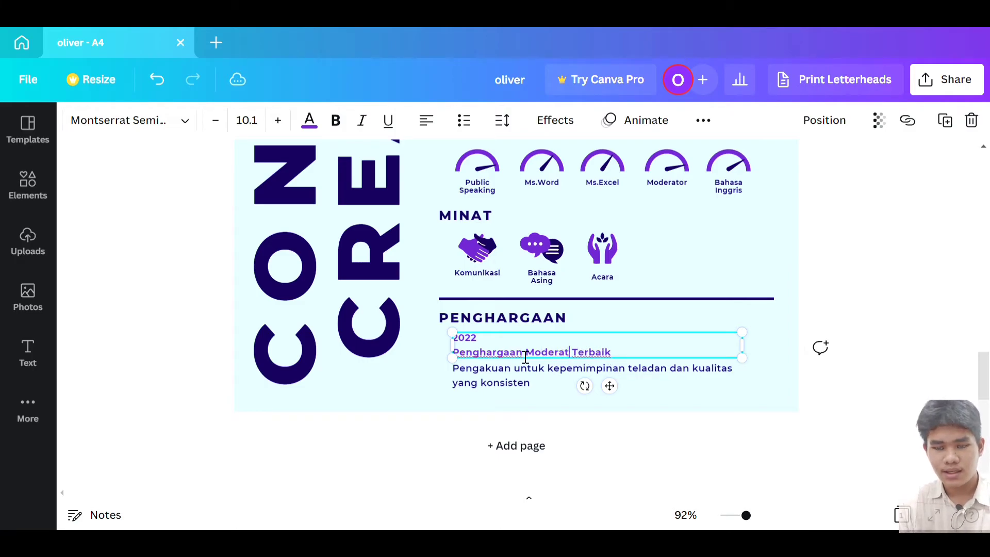
type("or")
Step: Start replacing the award description with 'Oleh KontenKreator.com'
left_click(519, 373)
double_click(537, 387)
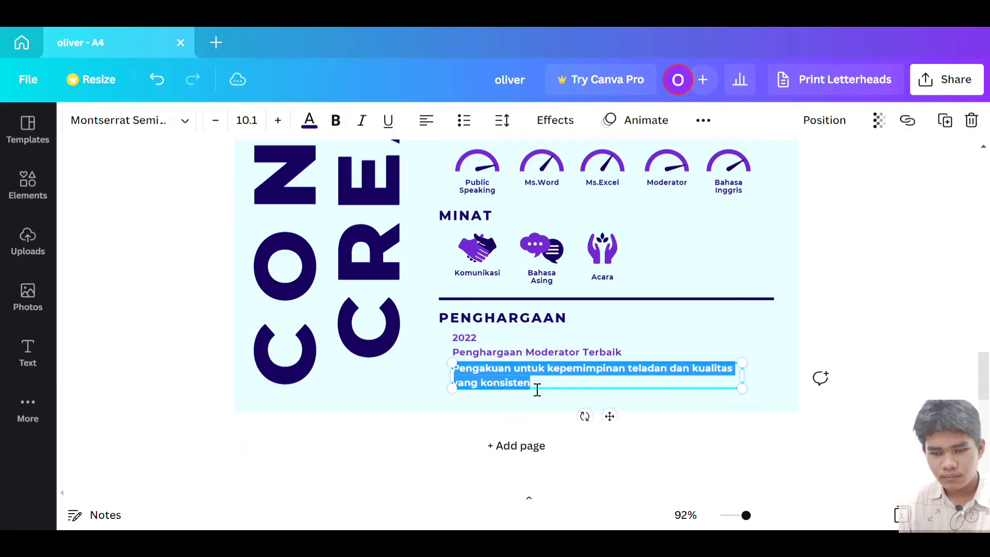
type("Oleh KontenKreator.com")
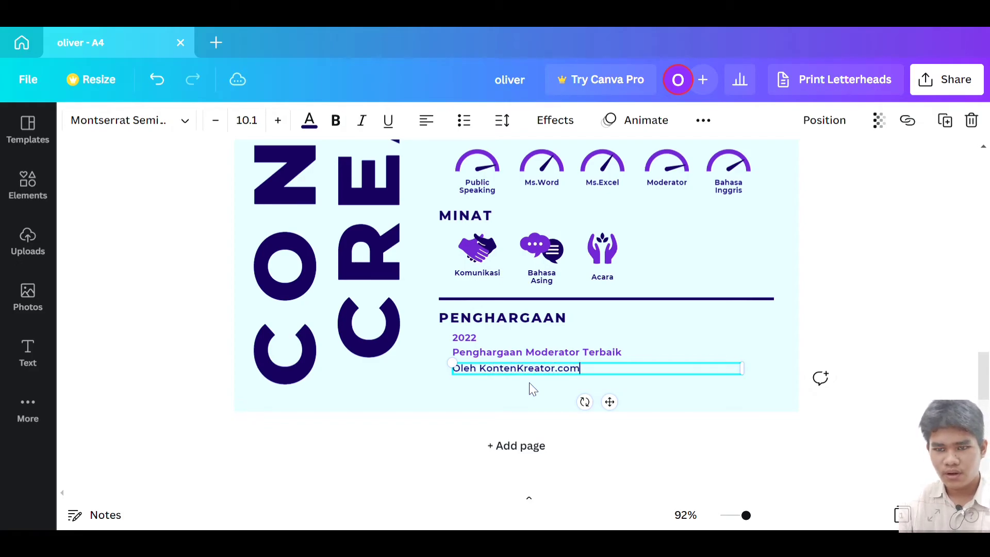
scroll(534, 389, "up", 2)
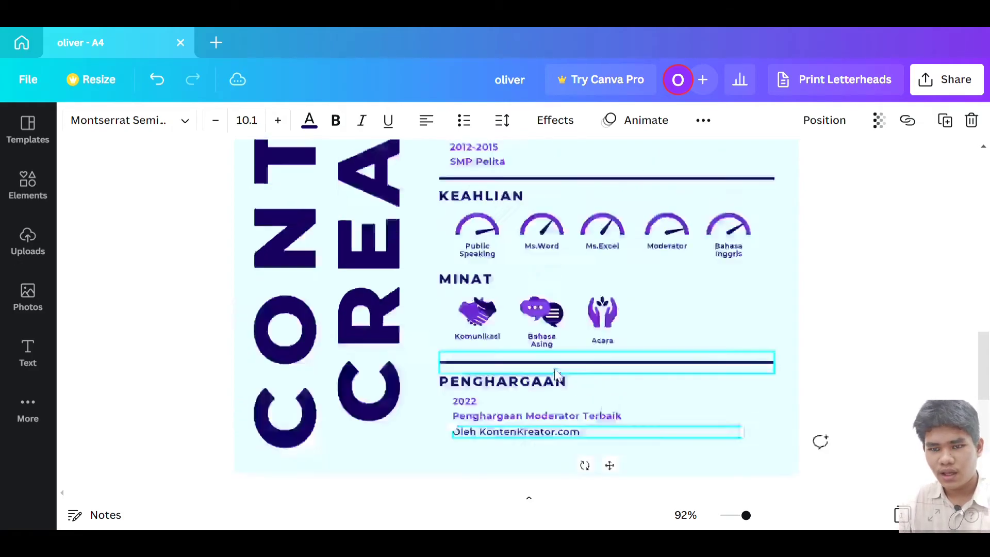
scroll(533, 389, "up", 4)
scroll(516, 336, "up", 3)
left_click(508, 308)
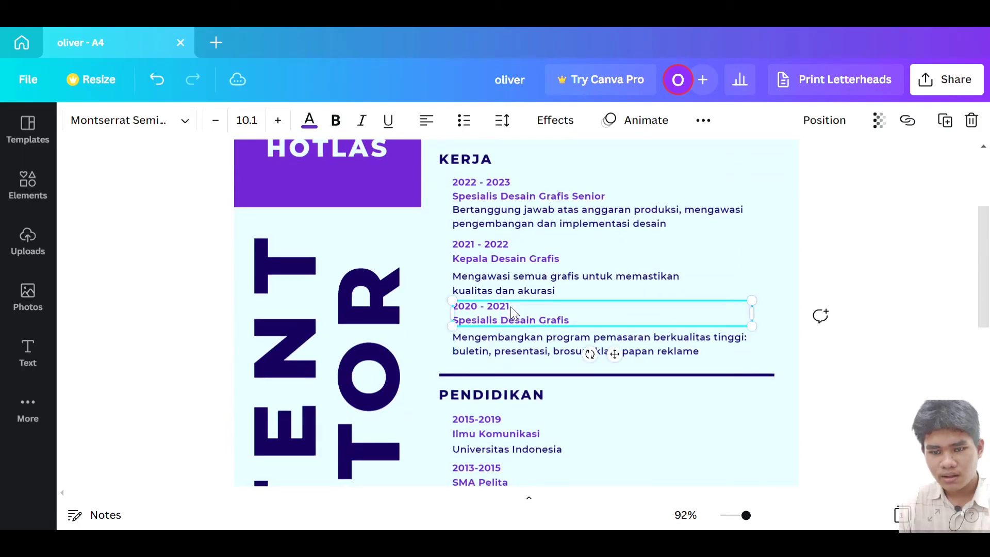
scroll(664, 357, "down", 2, "ctrl")
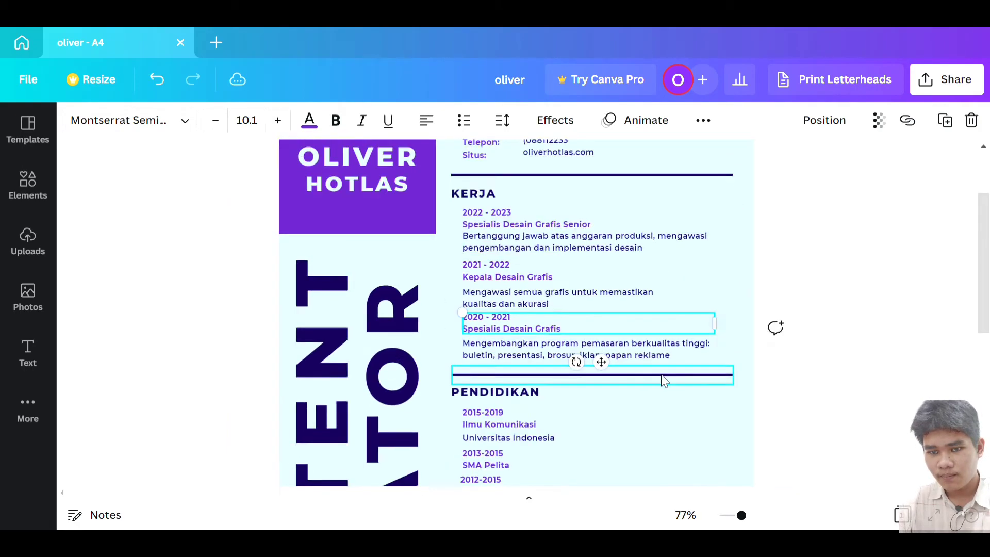
scroll(660, 380, "down", 3, "ctrl")
scroll(661, 380, "down", 5)
scroll(661, 381, "down", 1)
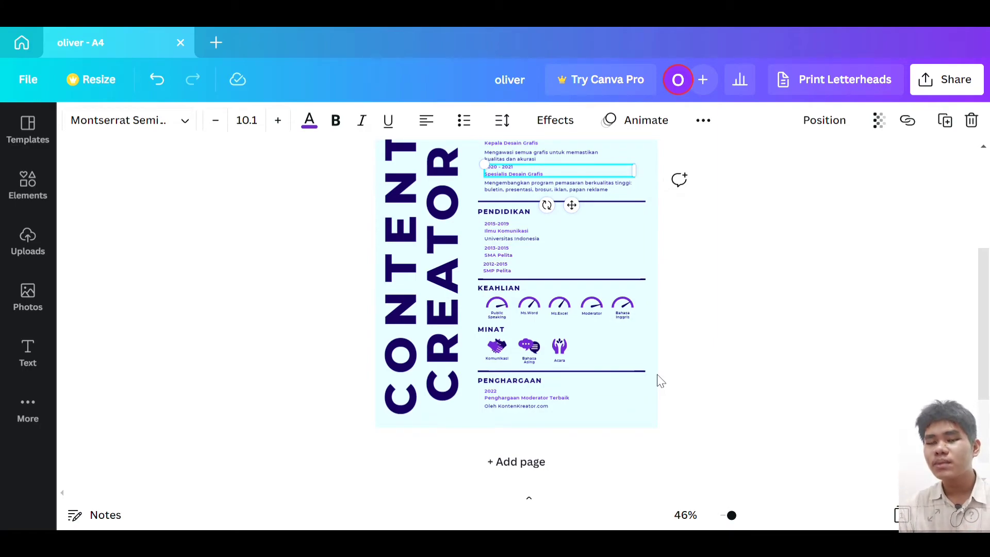
scroll(661, 380, "up", 2)
scroll(567, 351, "up", 2)
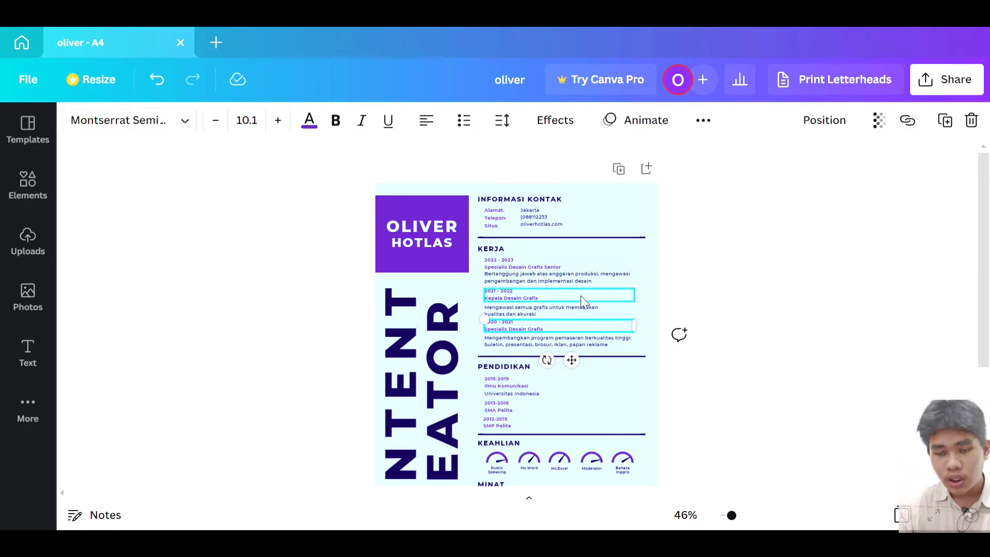
scroll(572, 304, "down", 3)
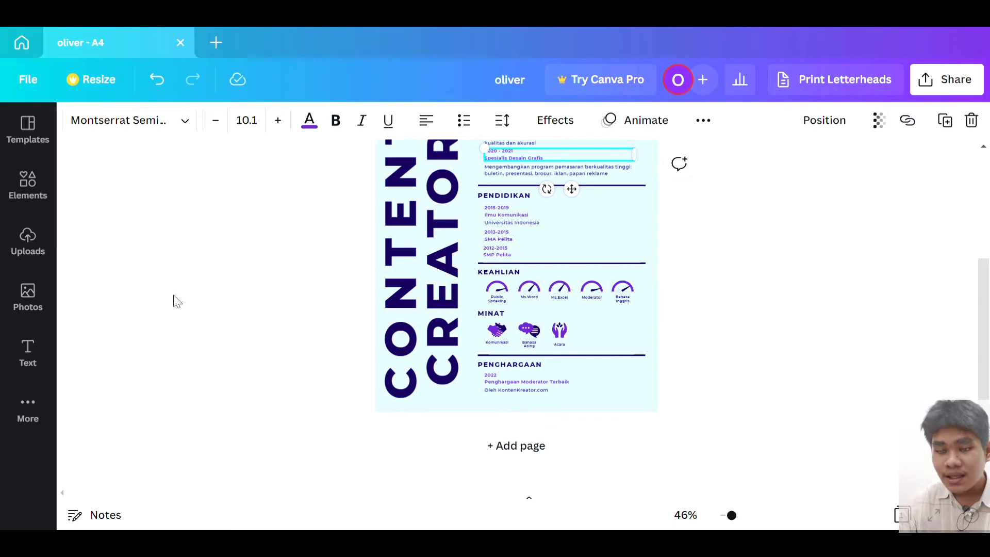
scroll(512, 331, "up", 3)
scroll(512, 332, "up", 1)
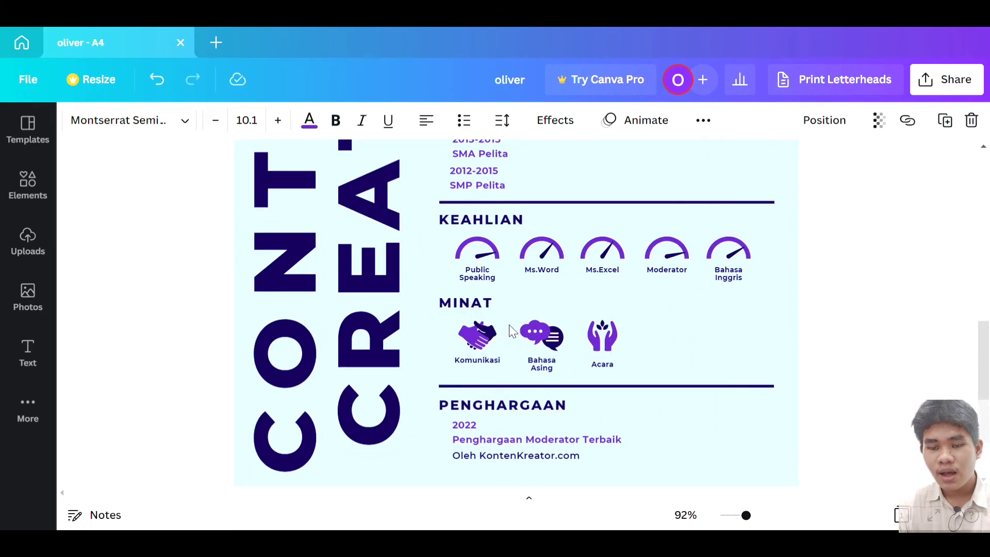
scroll(511, 329, "up", 2)
Step: Lower the Public Speaking skill dial to 42% and thicken its arc to line weight 12
scroll(511, 330, "up", 1)
left_click(460, 320)
double_click(461, 319)
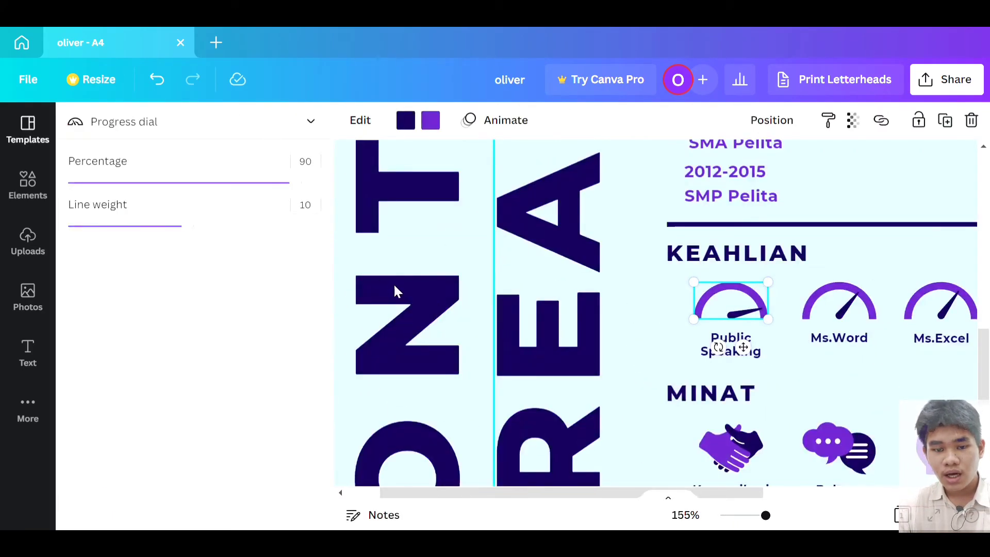
left_click_drag(308, 186, 180, 196)
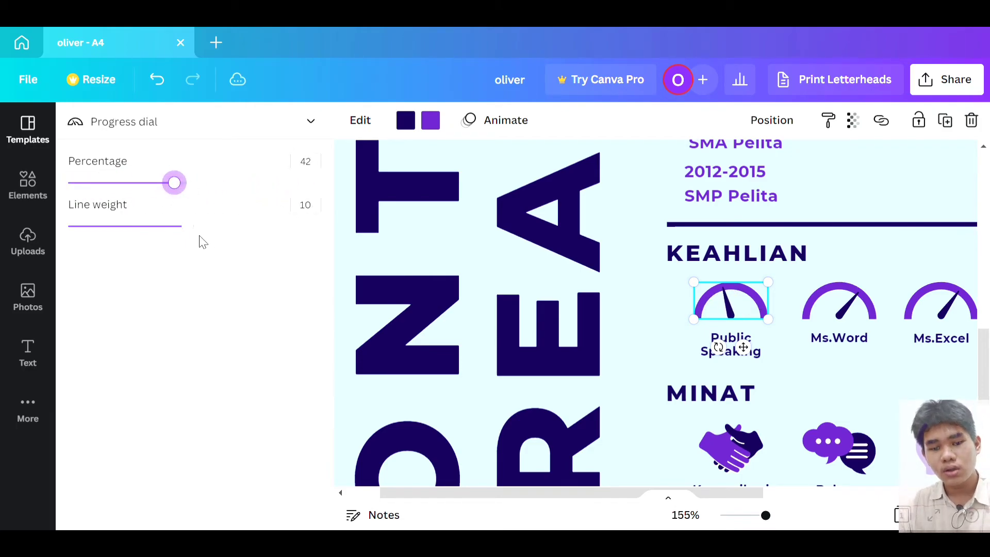
mouse_move(192, 227)
left_mouse_down()
mouse_move(334, 243)
mouse_move(43, 252)
mouse_move(215, 227)
left_mouse_up()
scroll(593, 316, "down", 3)
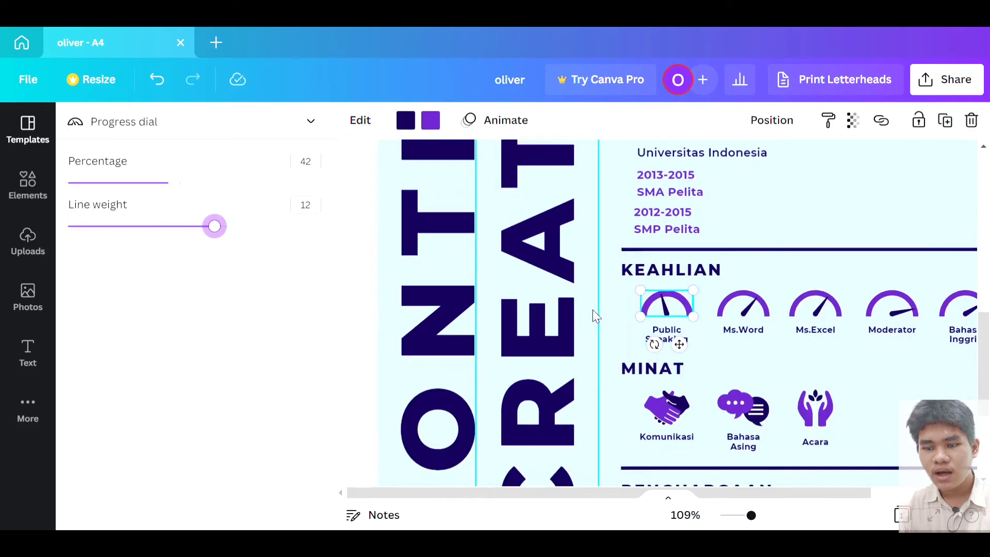
scroll(852, 381, "down", 3)
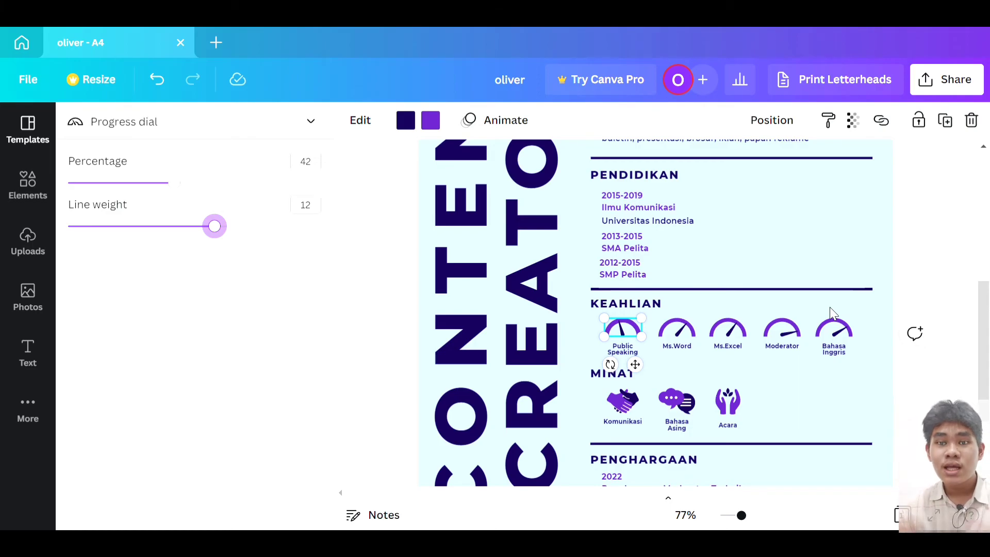
scroll(830, 308, "down", 3)
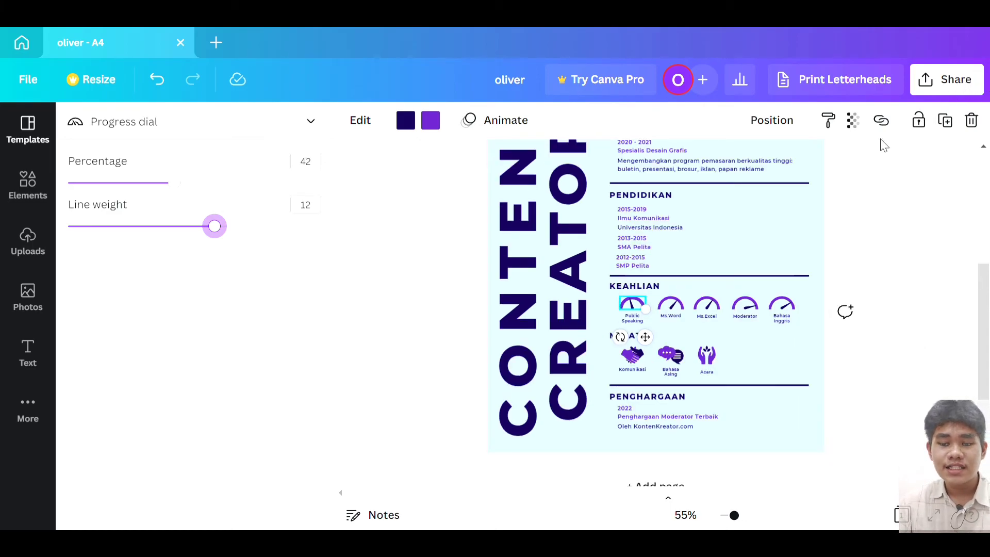
scroll(770, 295, "down", 2)
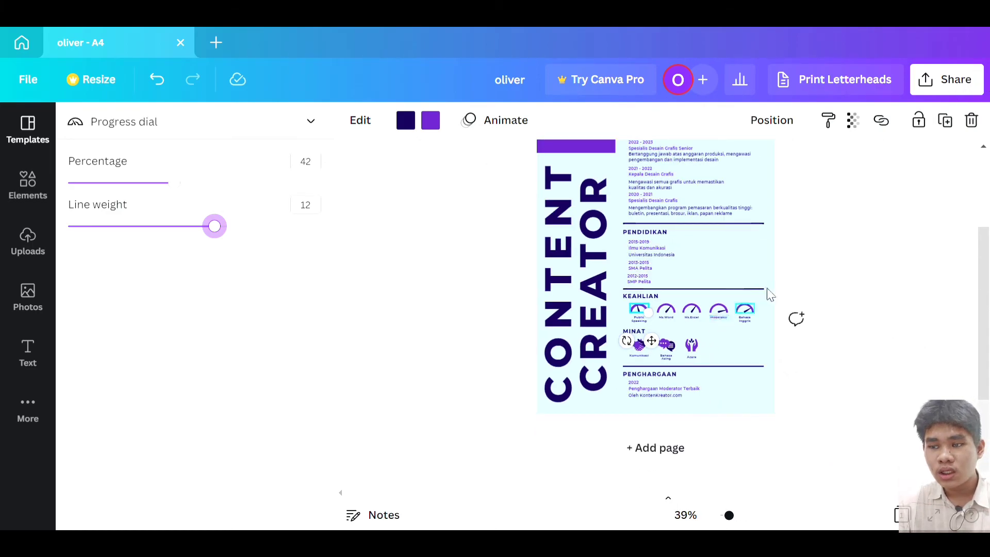
Step: Download the resume from the Share menu with PDF Print as the file type
left_click(978, 83)
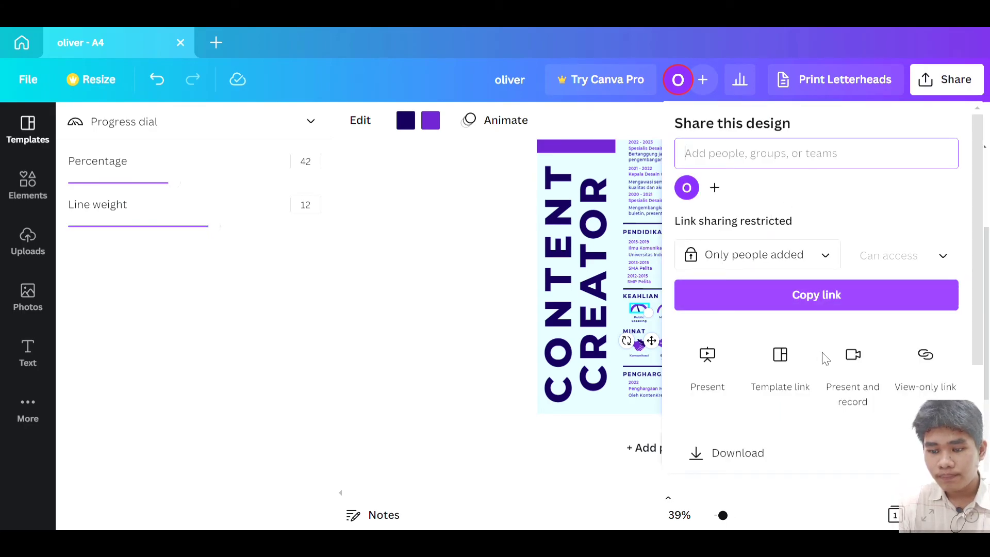
scroll(822, 354, "down", 3)
left_click(765, 313)
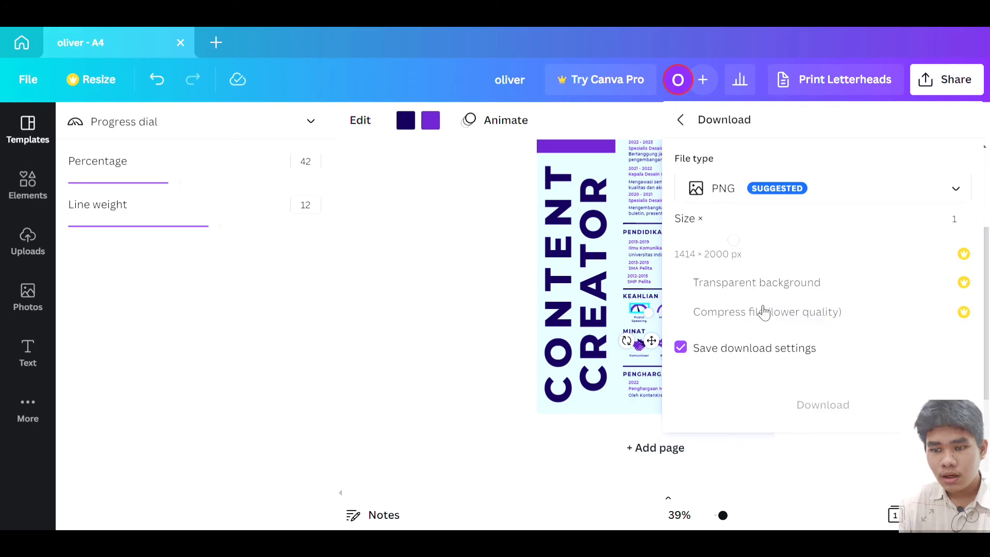
left_click(768, 200)
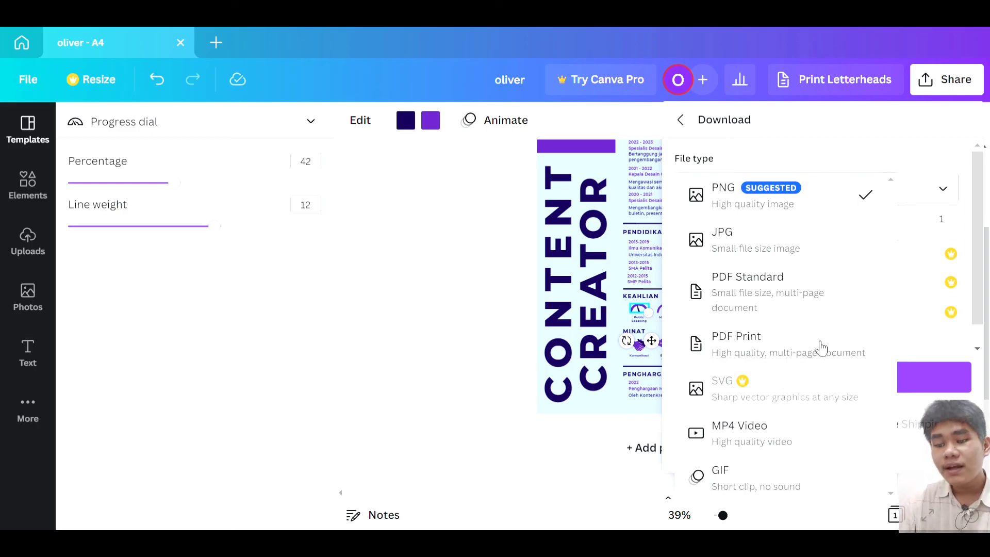
left_click(848, 348)
left_click(842, 305)
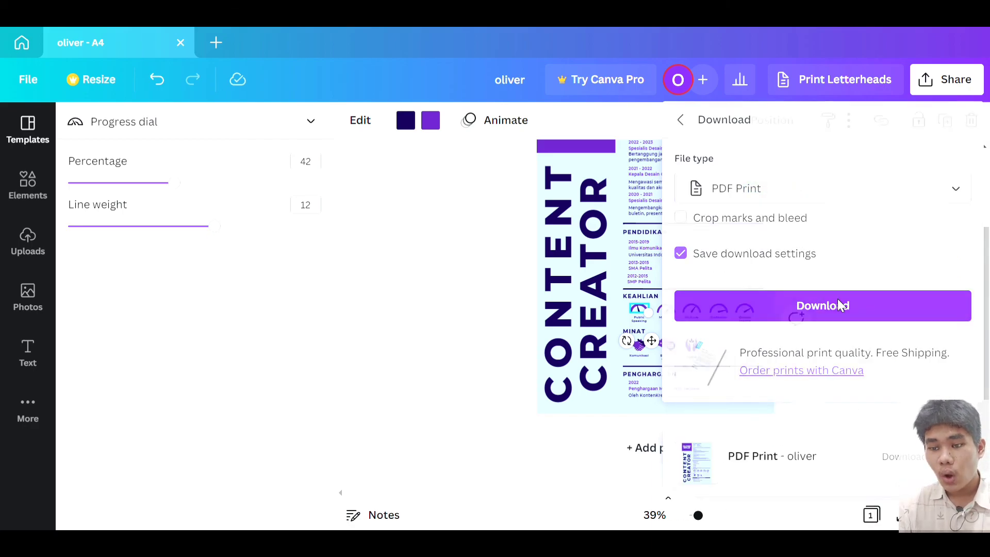